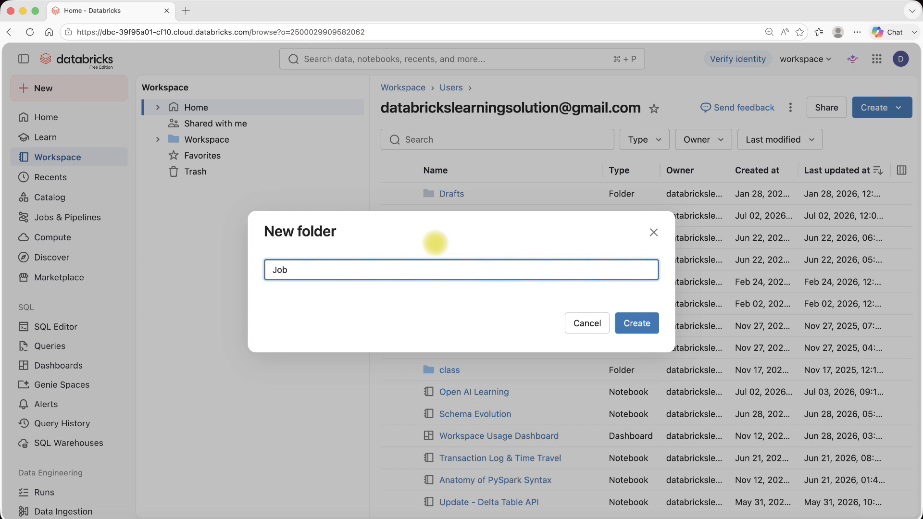
Step: Finish creating the JobDemo folder and add a new notebook inside it
click(638, 323)
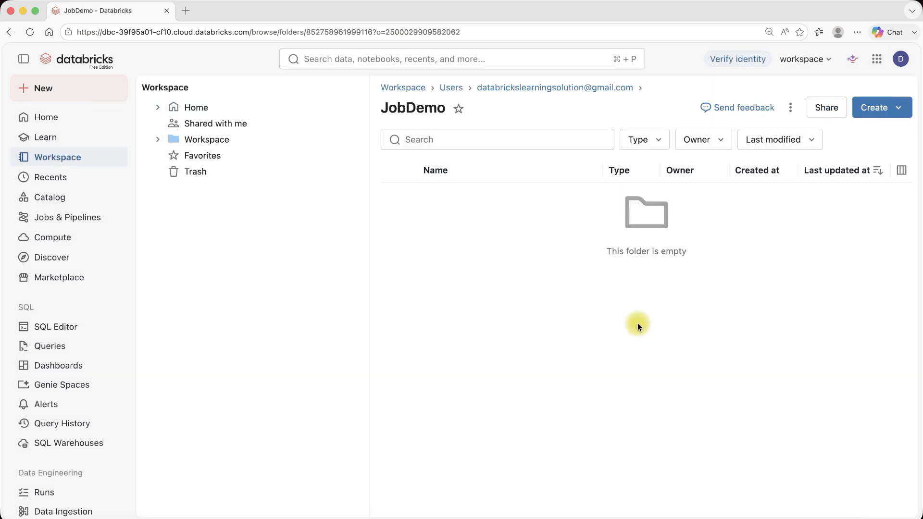
click(877, 106)
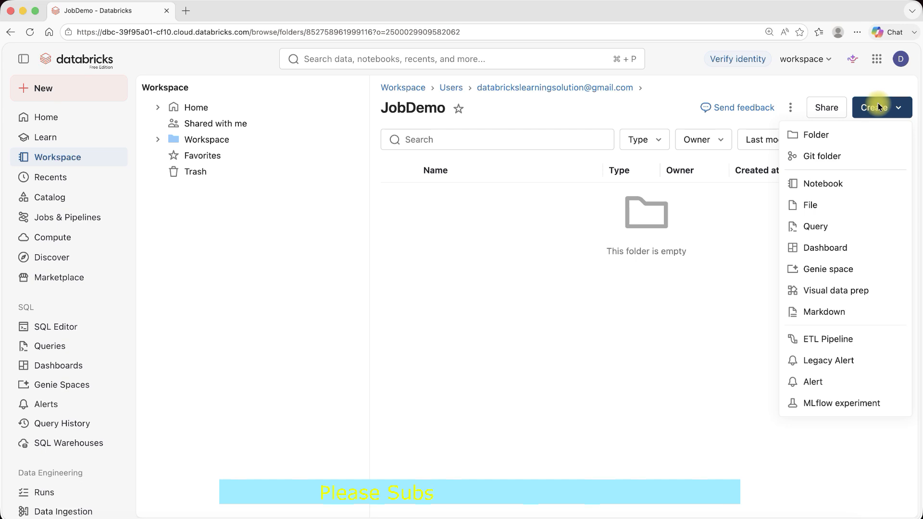
click(829, 182)
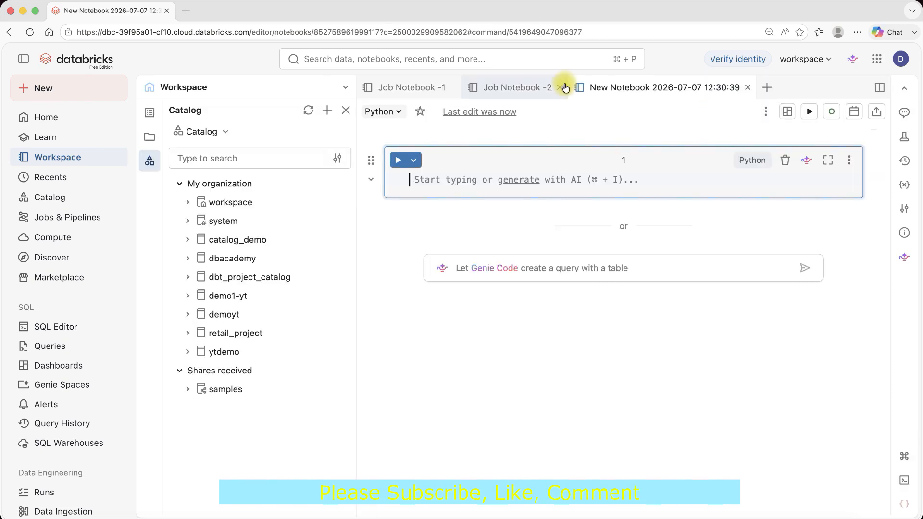
Step: Rename the new notebook as Job Notebook-1
click(451, 87)
click(452, 87)
text(J)
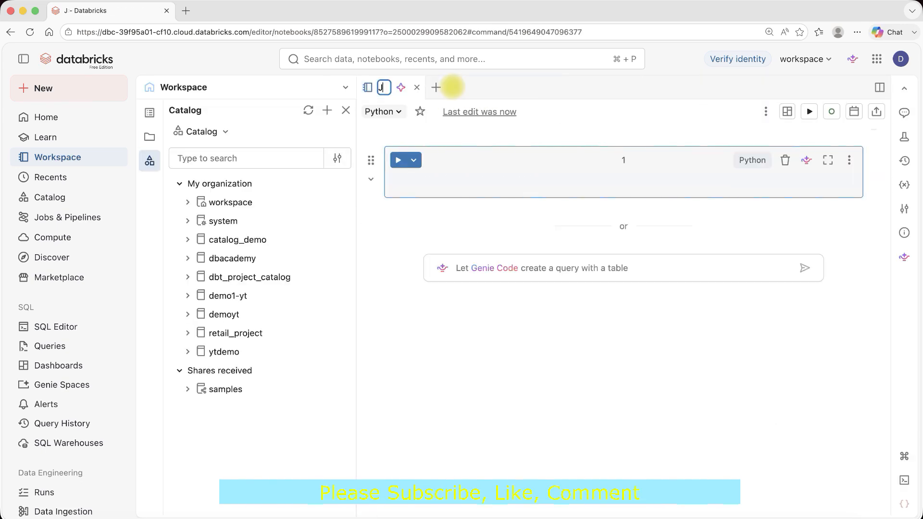
text(ob Noteboo)
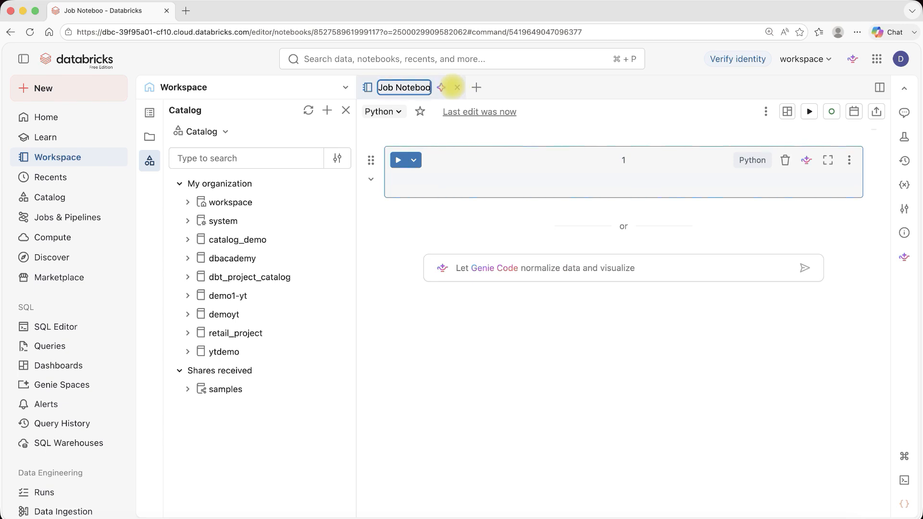
text(k-1)
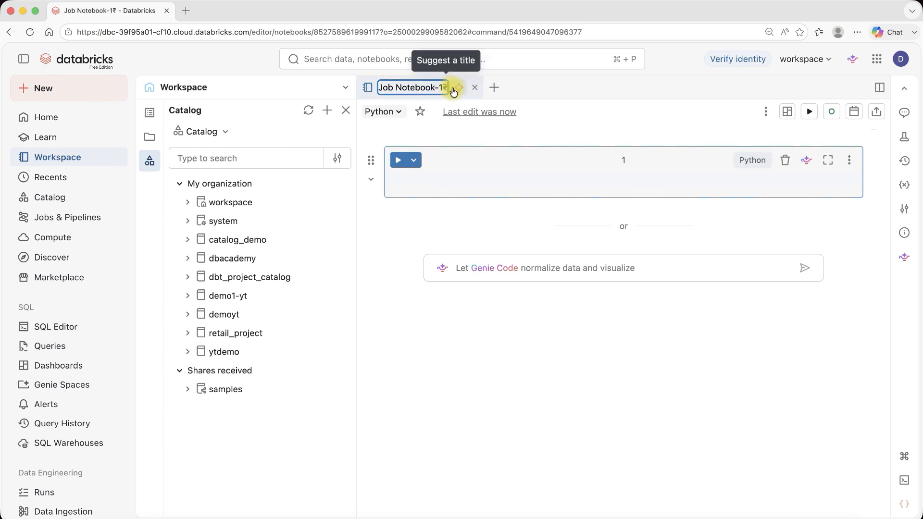
Step: Write print('Notebook 1 executed successfully') in the first cell of Job Notebook-1
click(416, 179)
text(p)
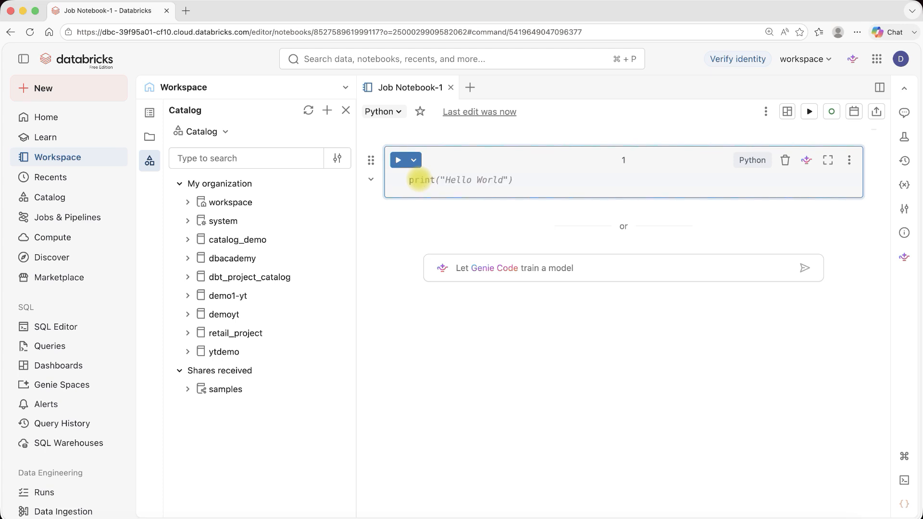
text(rint(Notebook 1 executed successfully)
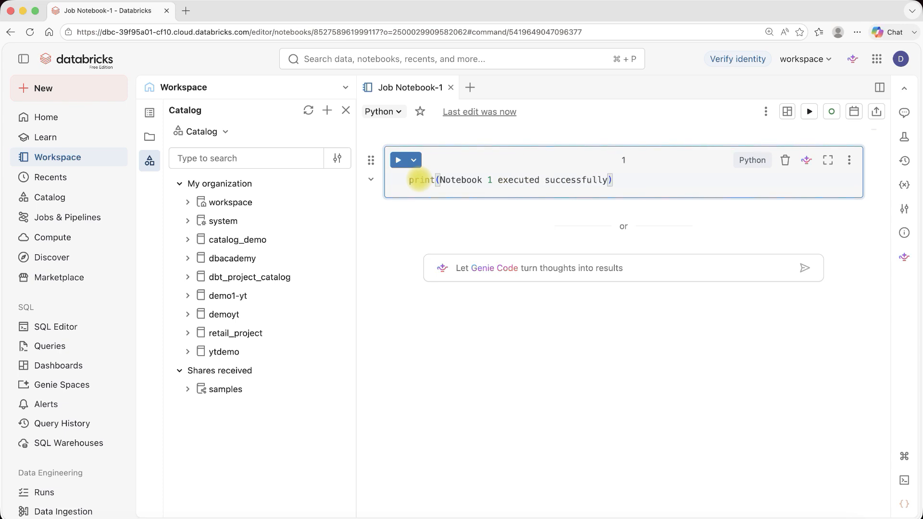
key(shift+Left)
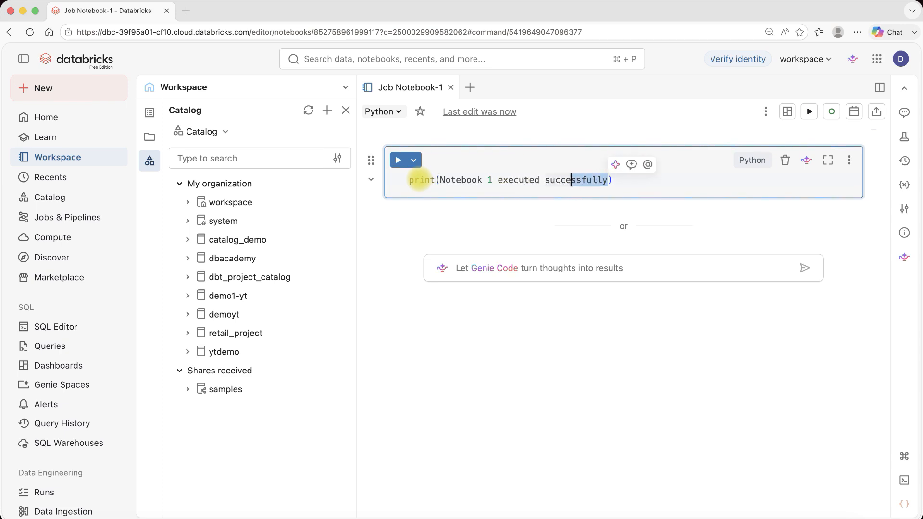
key(shift+Left)
key(shift+Left)
key(shift+Left)
key(shift+Left)
key(shift+Left)
key(shift+Left)
key(shift+Left)
key(shift+Left)
key(shift+Left)
key(shift+Left)
key(shift+Left)
key(shift+Left)
key(shift+Left)
key(shift+Left)
key(shift+Left)
key(shift+Left)
key(shift+Left)
key(shift+Left)
key(shift+Left)
key(shift+Left)
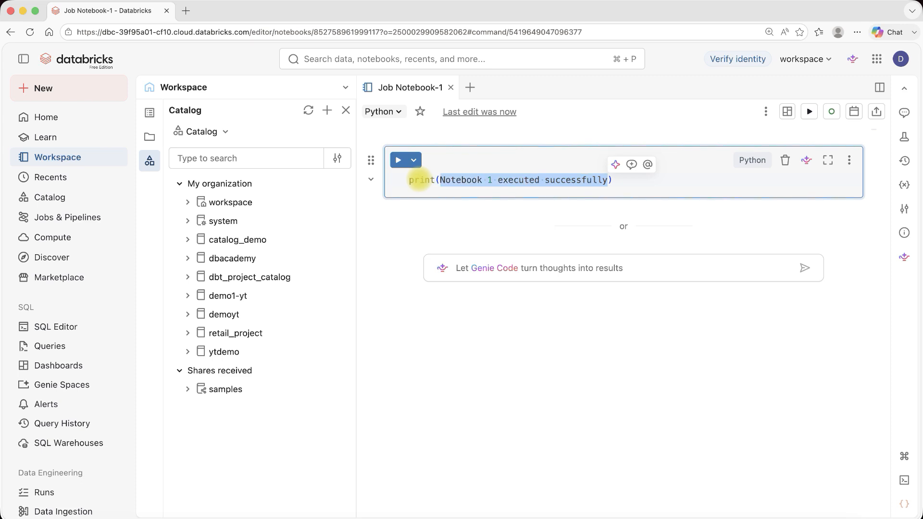
text(')
key(Escape)
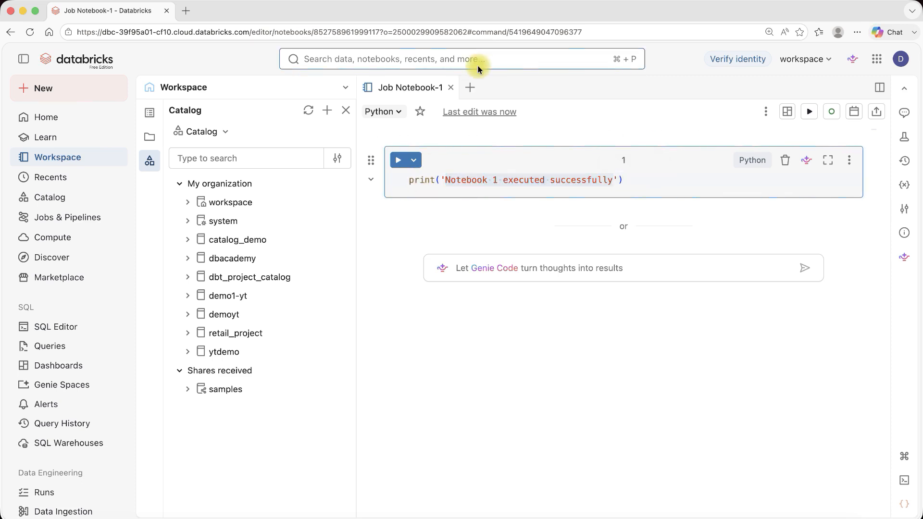
Step: Create a second notebook in the JobDemo folder and name it Job Notebook-2
click(67, 157)
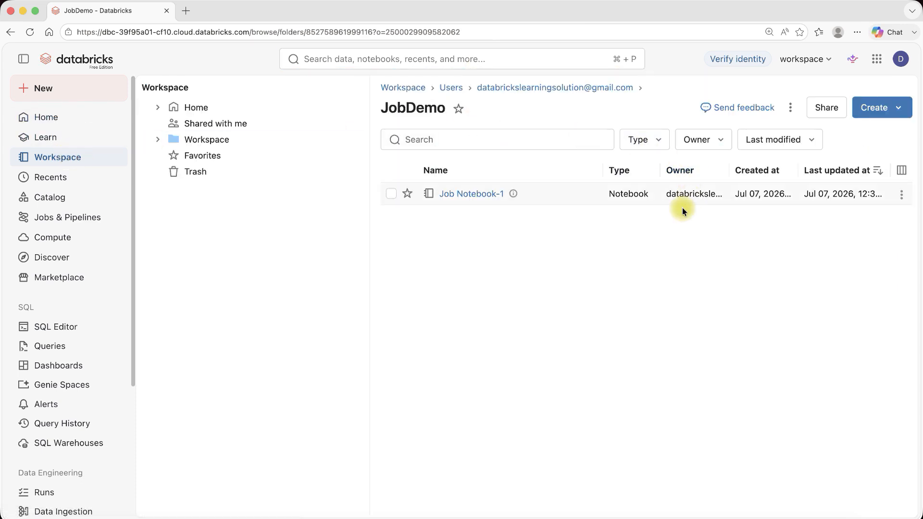
click(879, 106)
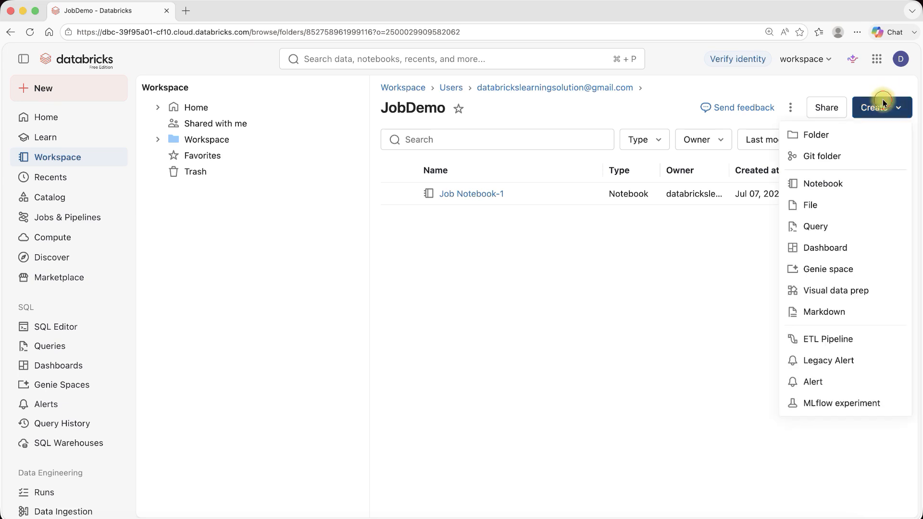
click(830, 185)
text(Jo)
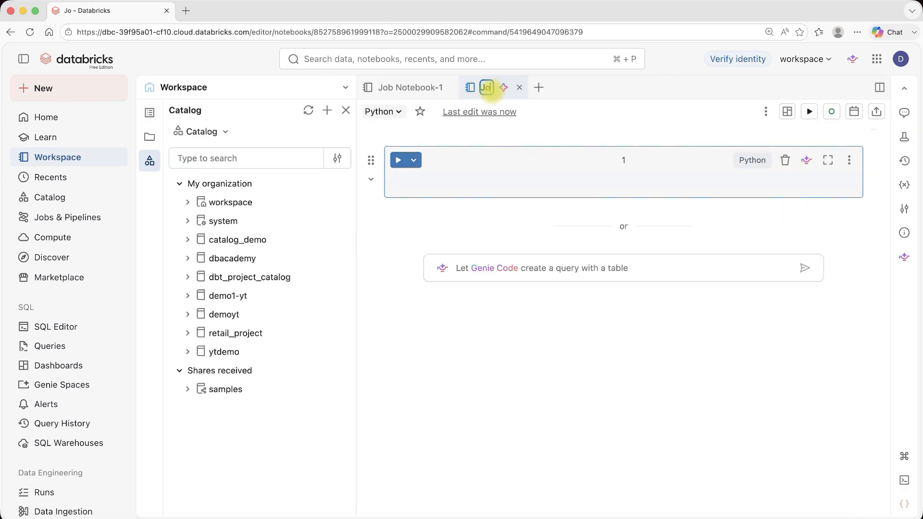
text(b Notebook-2)
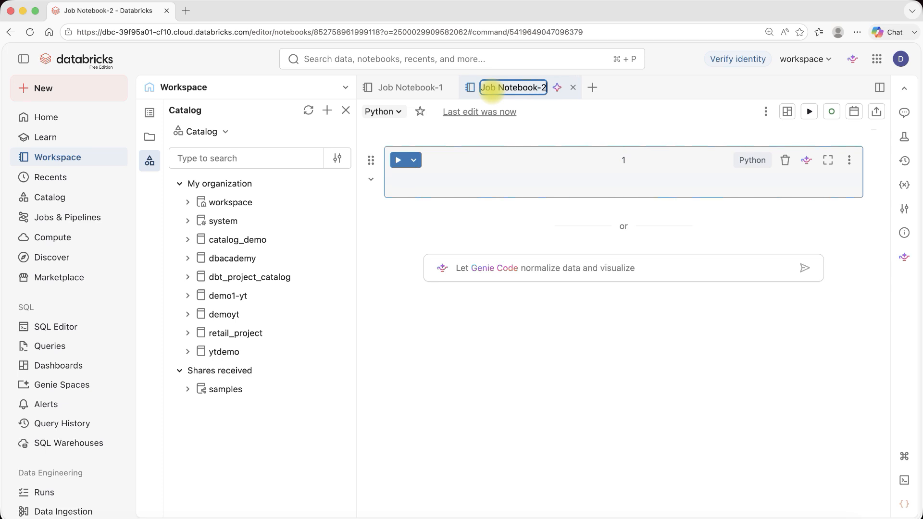
key(Return)
Step: Write print('Notebook -2 executed successfully') in the first cell of Job Notebook-2
click(429, 180)
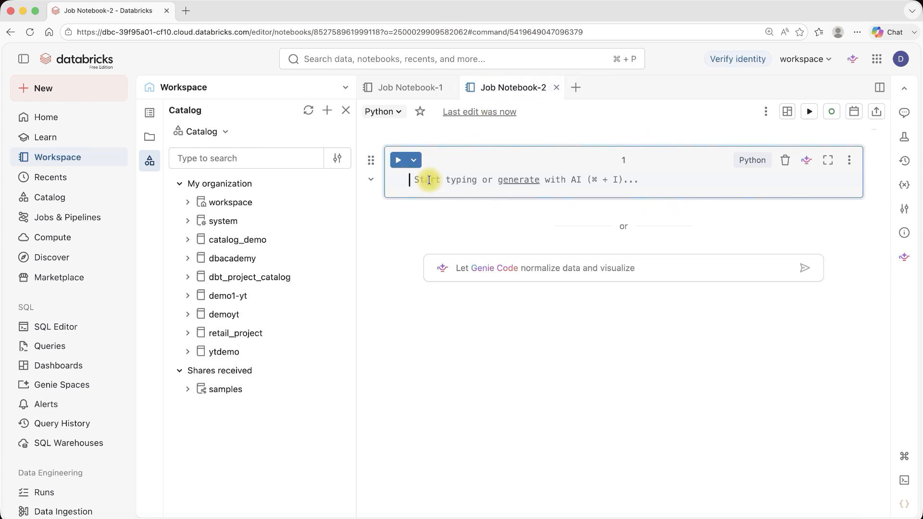
text(print)
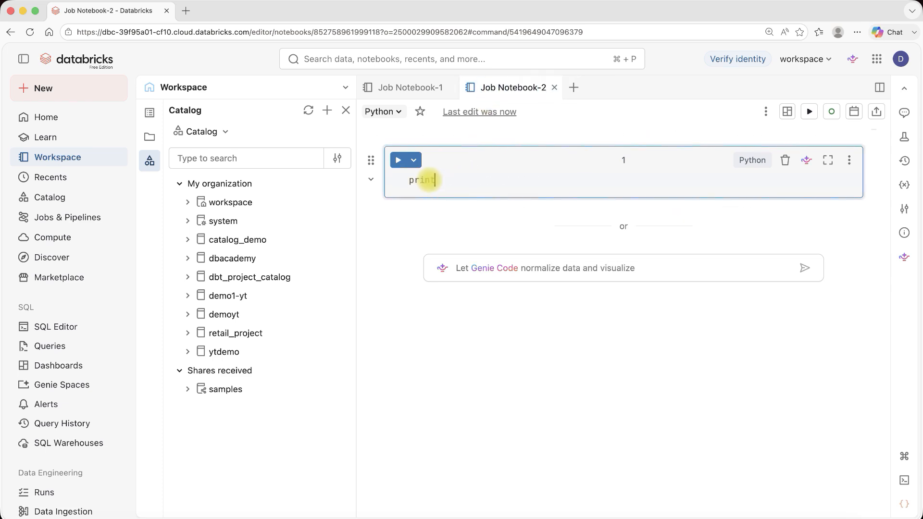
text((')
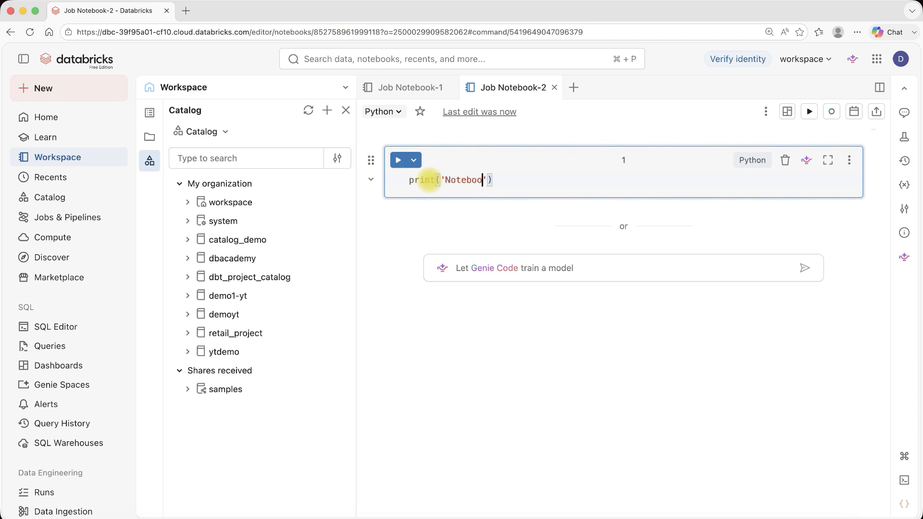
text(Notebook -12)
key(BackSpace)
key(BackSpace)
key(BackSpace)
text(2 executed successfully)
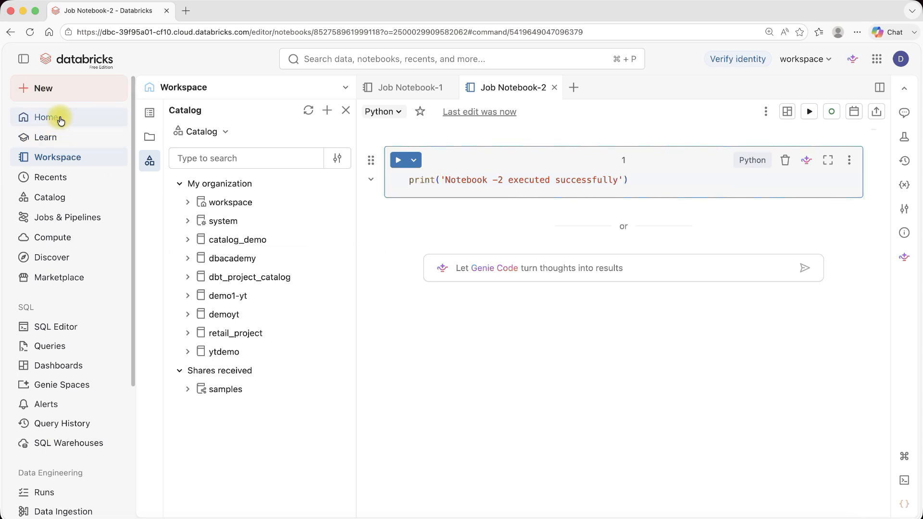
Step: Create a new job in Jobs & Pipelines
click(51, 224)
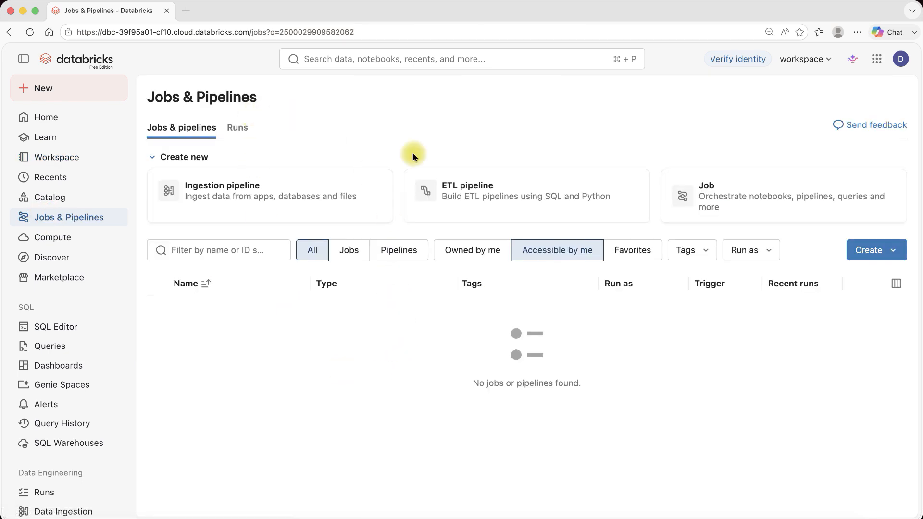
click(878, 253)
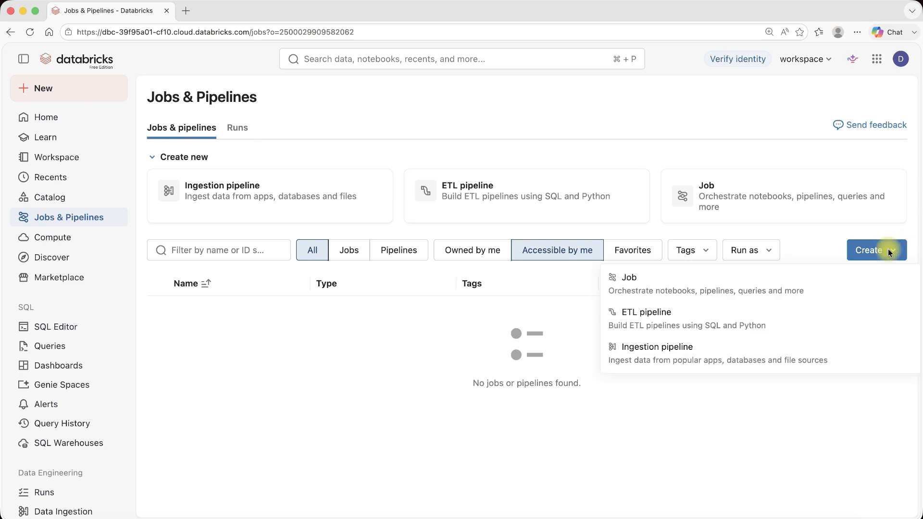
click(644, 287)
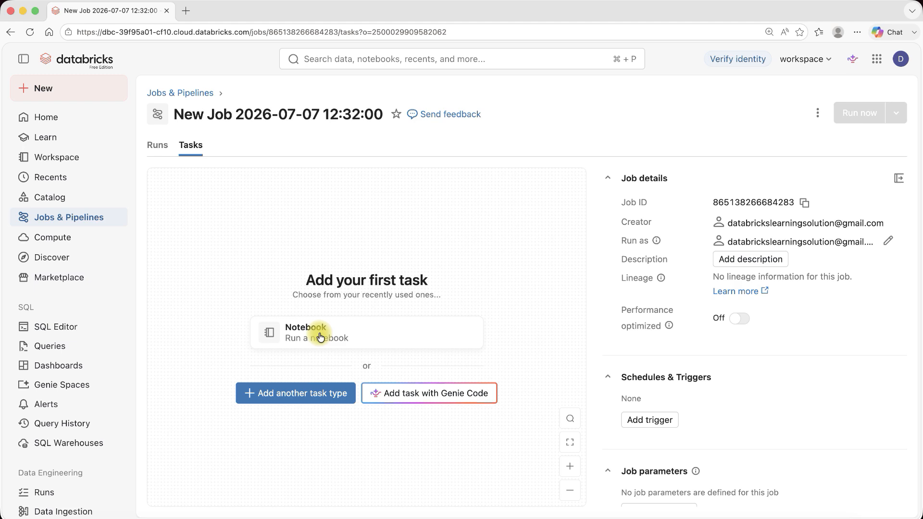
Step: Examine the new job's runs and its settings, from job details and triggers to notifications, permissions and advanced settings
click(155, 145)
click(190, 145)
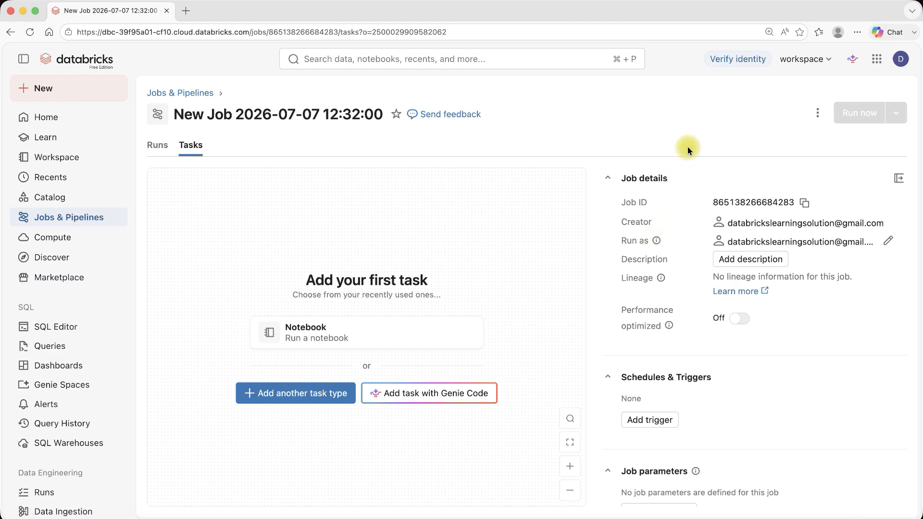
scroll(685, 195, down, 3)
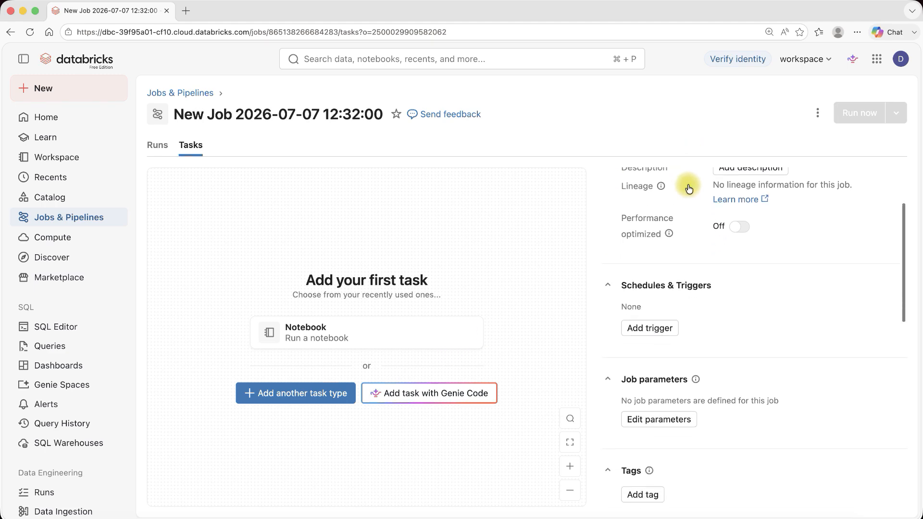
scroll(688, 188, up, 3)
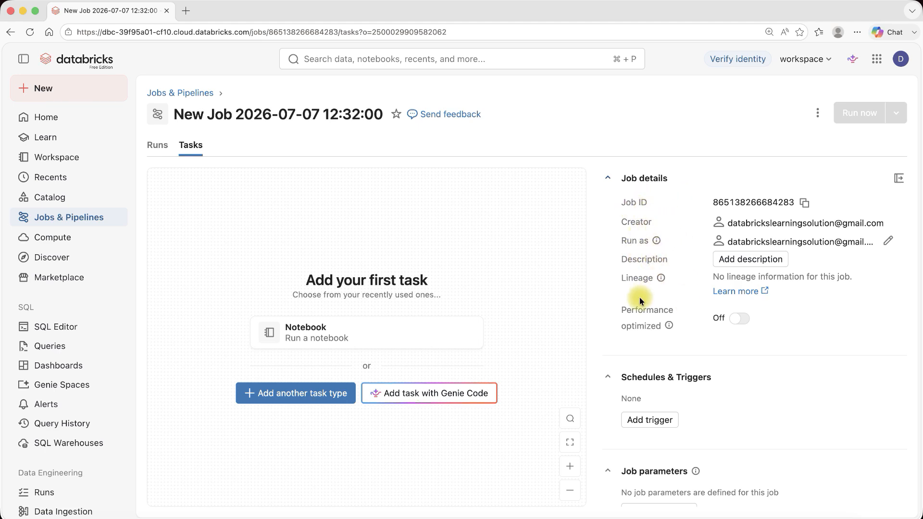
scroll(644, 331, down, 3)
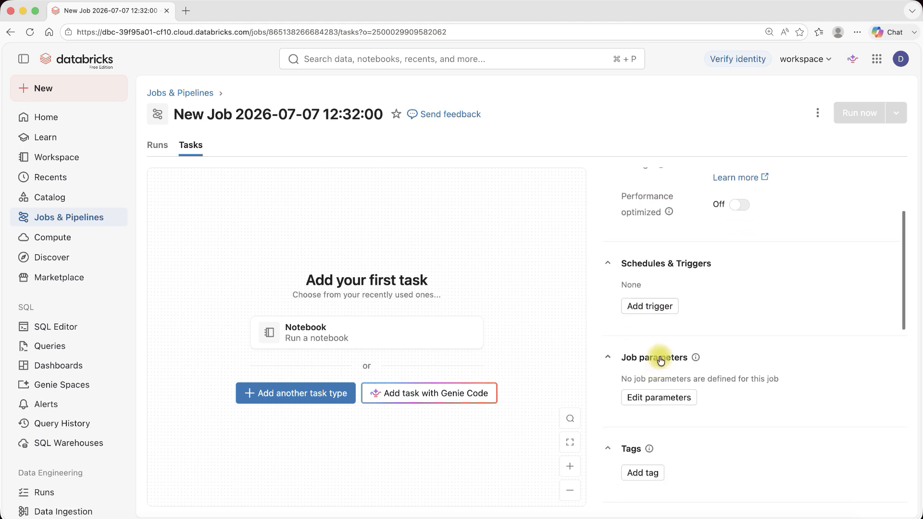
scroll(647, 406, down, 3)
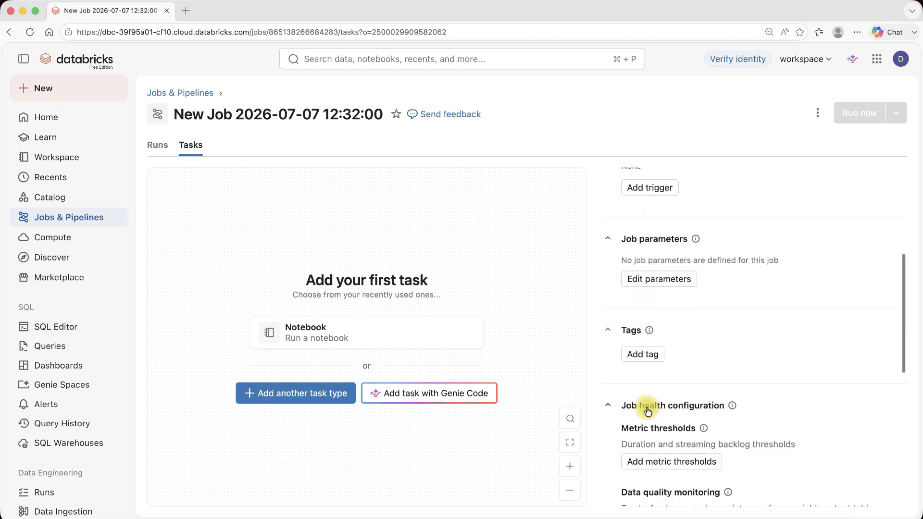
scroll(647, 409, down, 8)
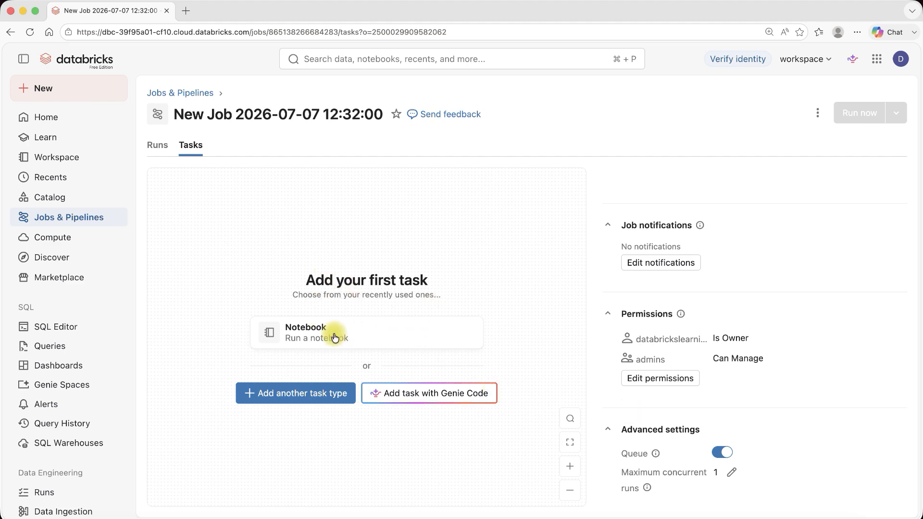
Step: Add a Notebook task as the job's first task and name it Job_notebook_1
click(310, 329)
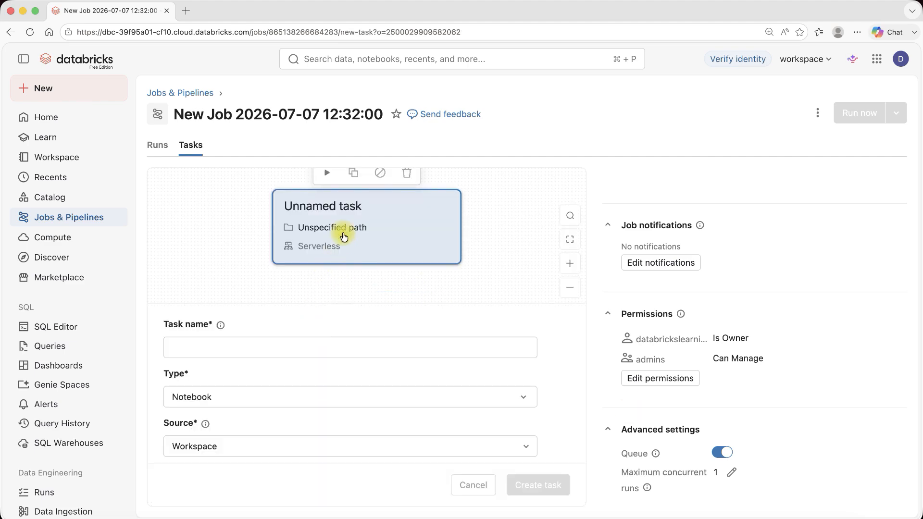
click(191, 351)
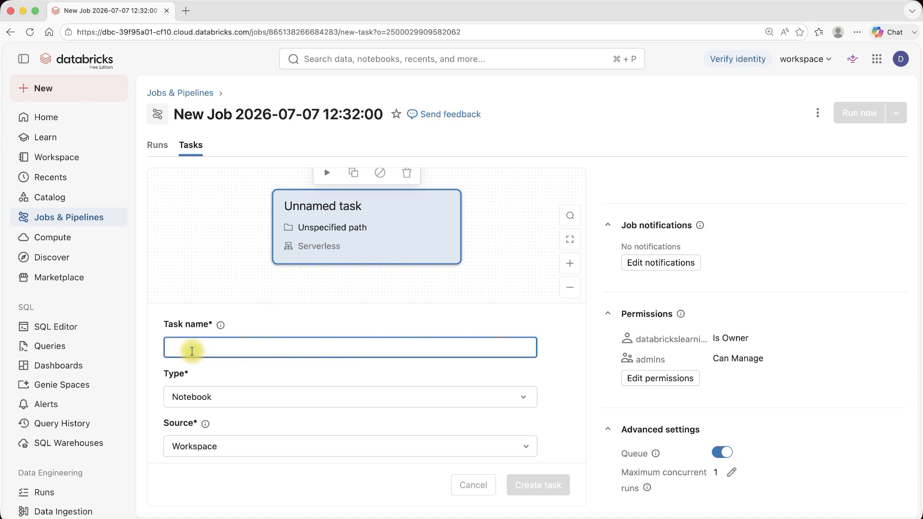
text(Job_note)
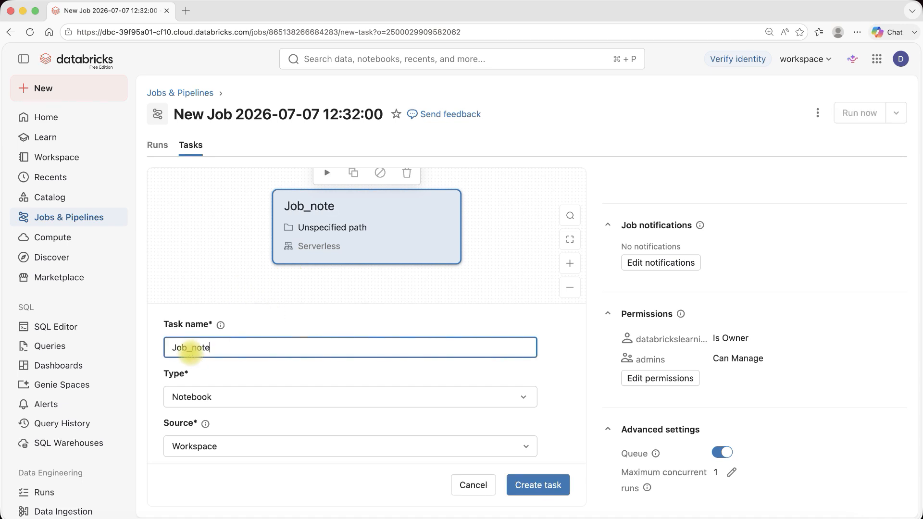
text(book)
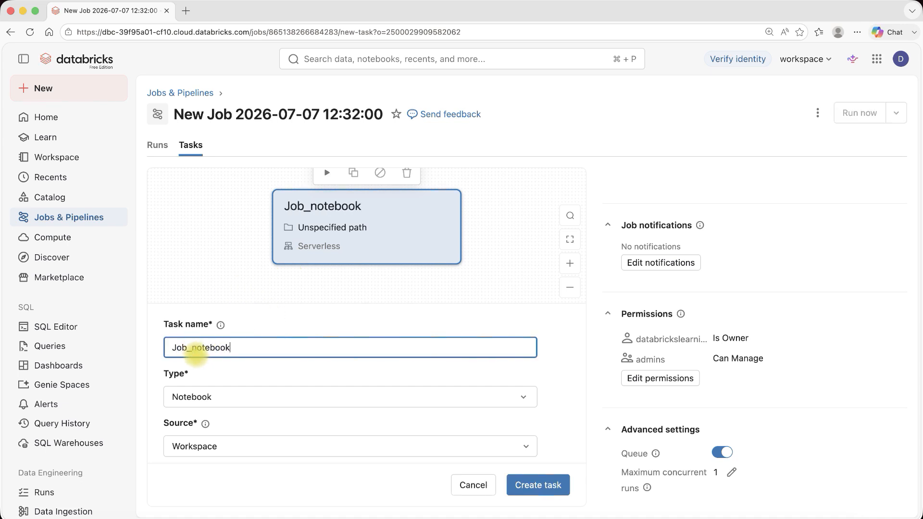
click(232, 395)
scroll(236, 336, down, 2)
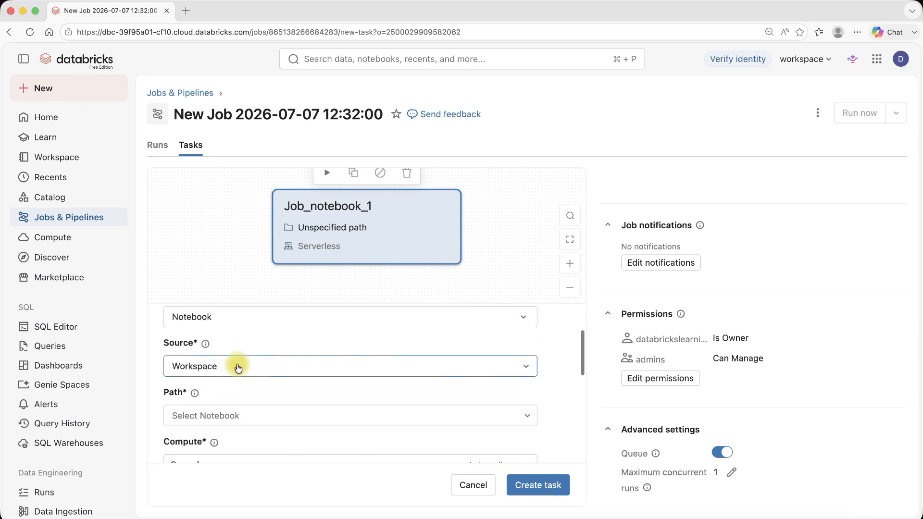
Step: Review the task types available for Job_notebook_1 and keep Notebook as its type
click(251, 318)
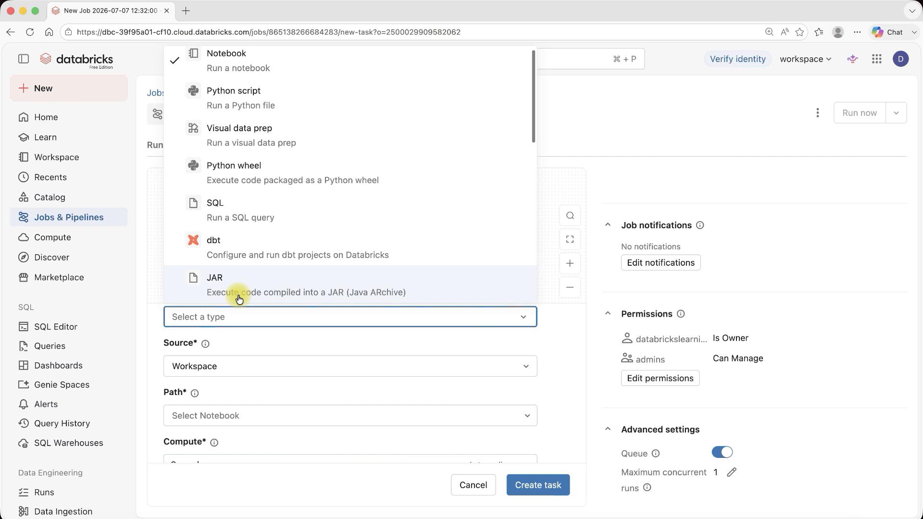
scroll(253, 251, down, 5)
scroll(254, 253, down, 5)
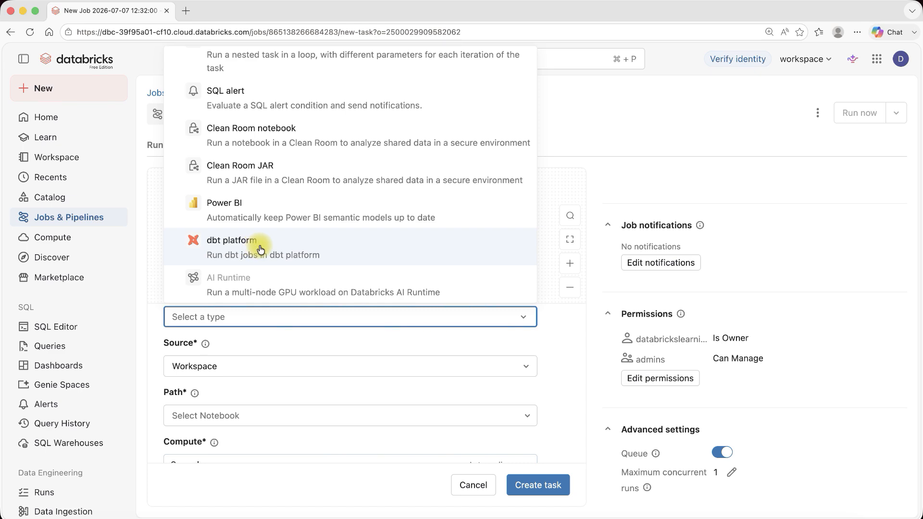
scroll(262, 159, up, 10)
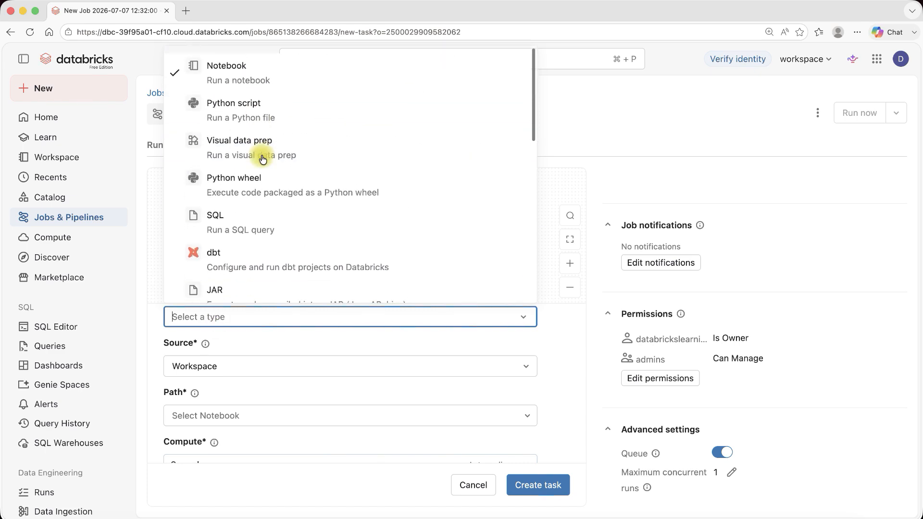
click(243, 66)
scroll(229, 350, down, 2)
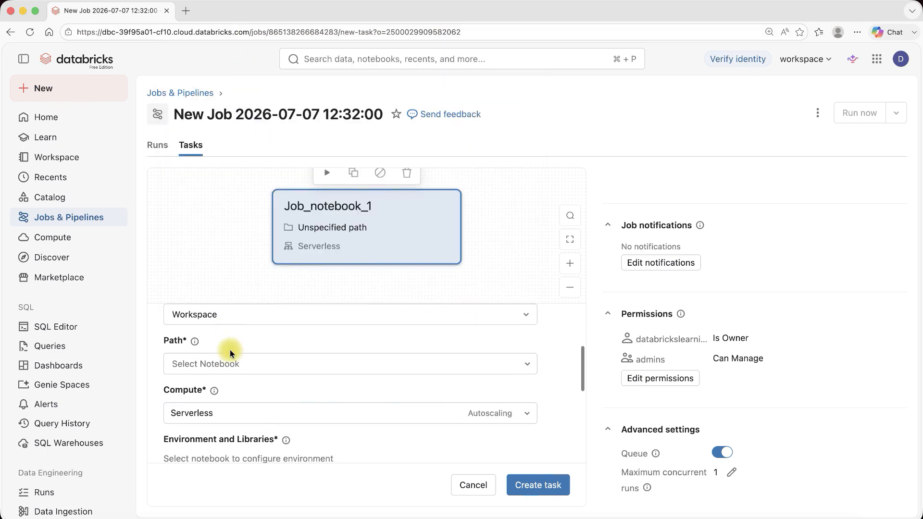
Step: Set the Job_notebook_1 task's path to Job Notebook-1 in the JobDemo folder of the user's home directory
scroll(230, 350, up, 2)
scroll(215, 394, down, 1)
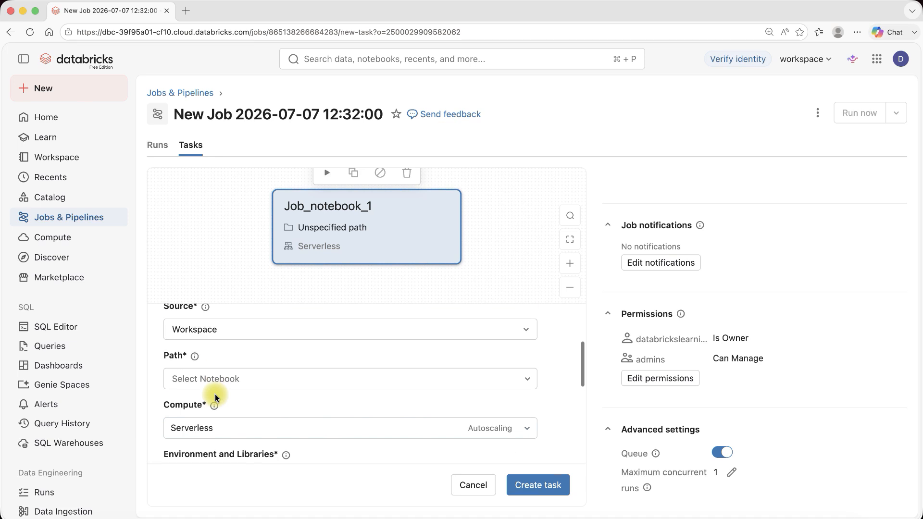
click(225, 380)
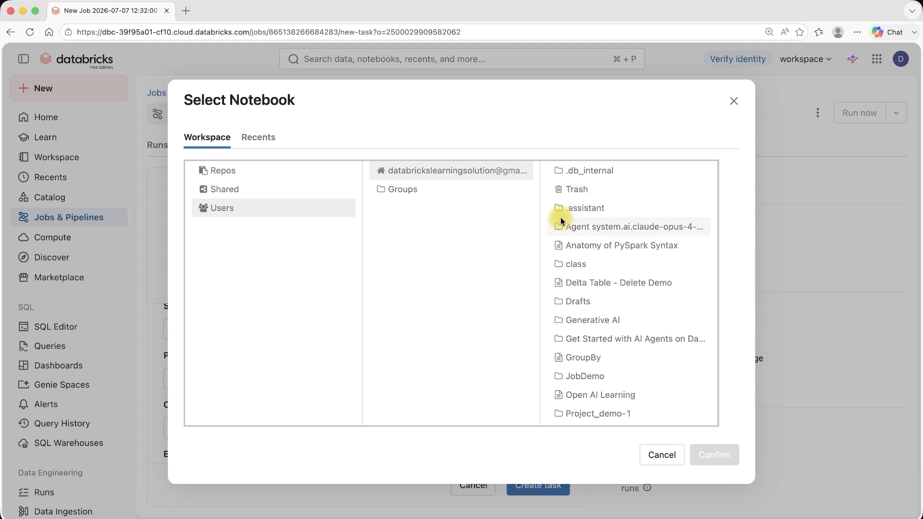
scroll(599, 299, down, 5)
scroll(597, 235, up, 5)
click(468, 173)
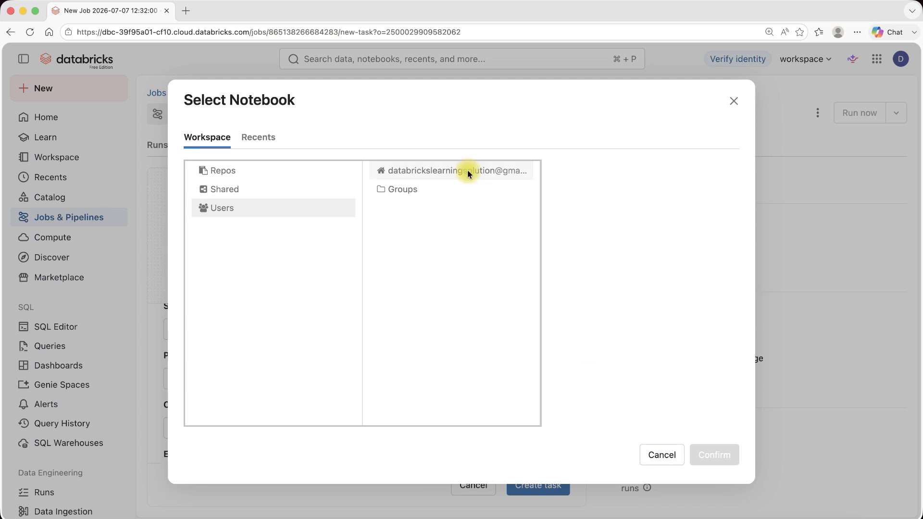
click(234, 207)
click(436, 166)
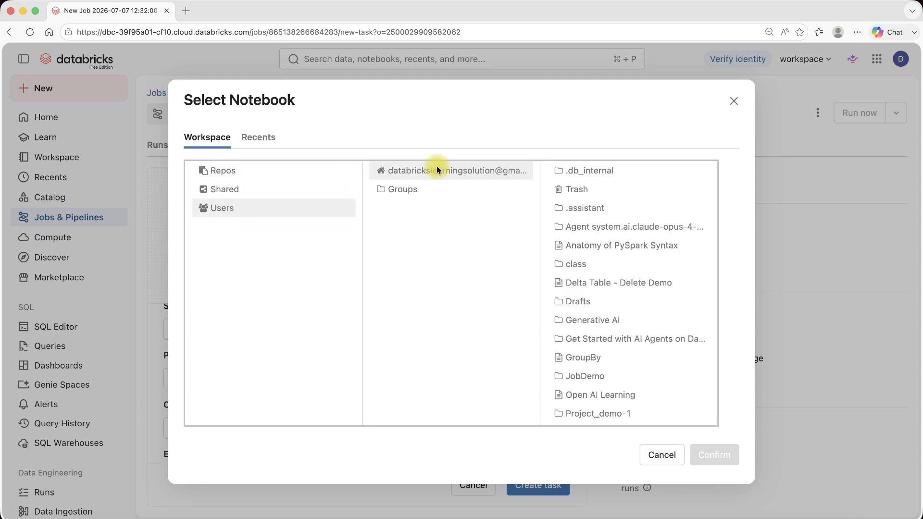
scroll(603, 275, down, 1)
scroll(604, 274, down, 3)
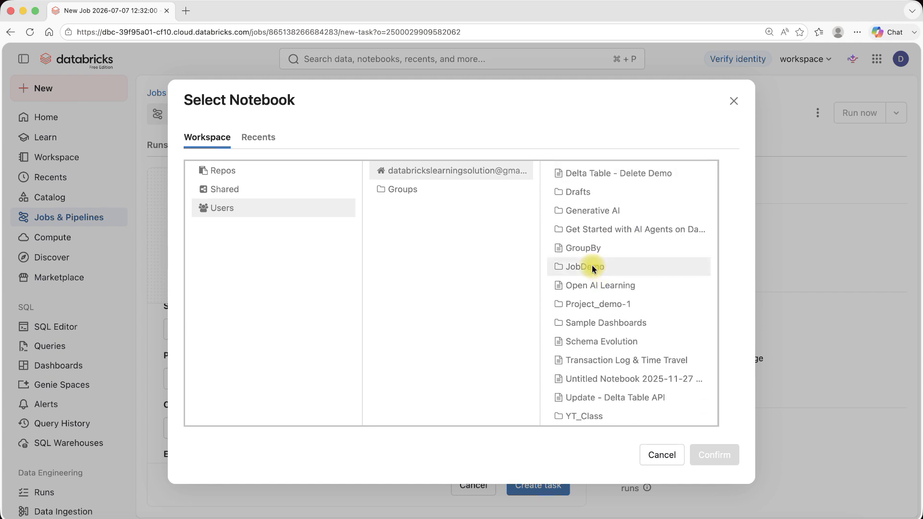
click(593, 268)
click(617, 173)
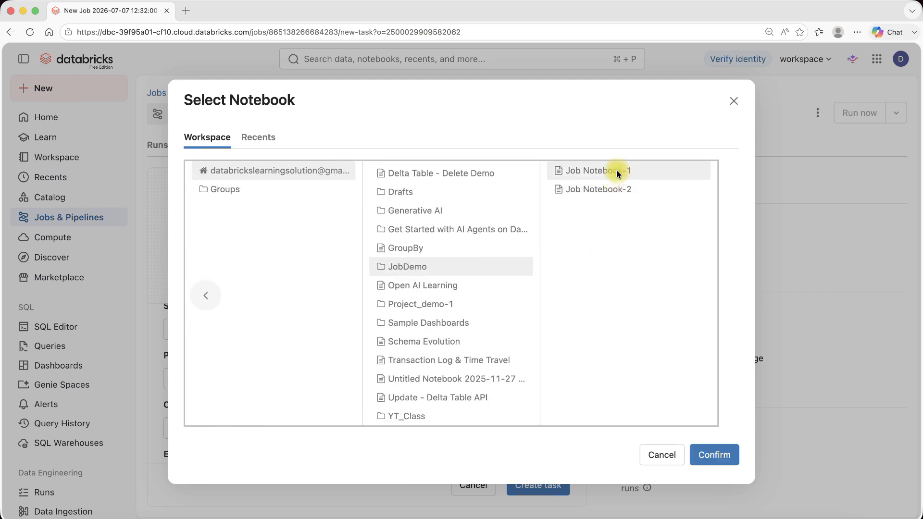
click(716, 457)
Step: Examine the first task's compute options, environment and libraries, parameters, notifications and retries settings
scroll(307, 375, down, 2)
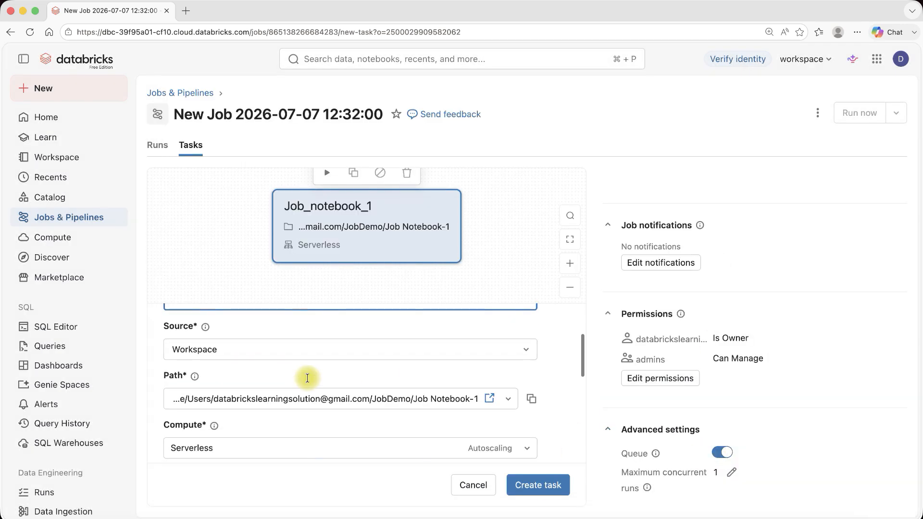
scroll(216, 381, down, 1)
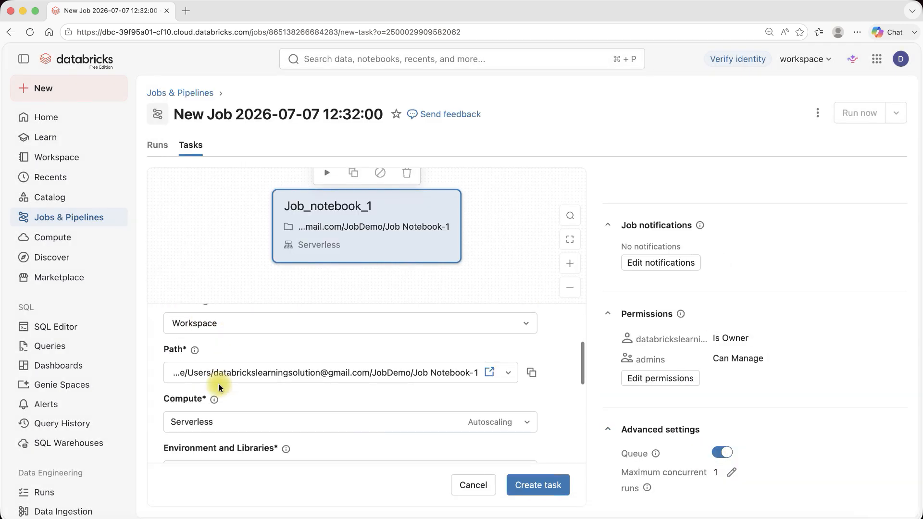
scroll(249, 393, down, 2)
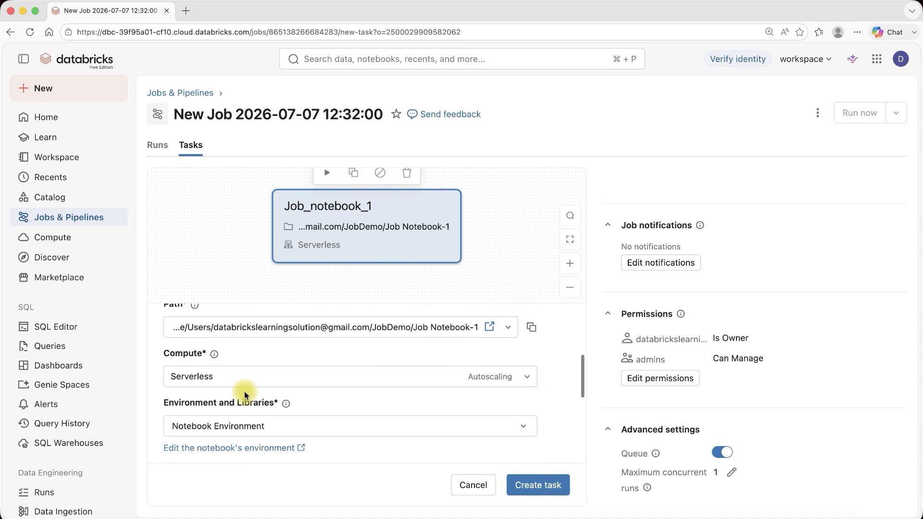
click(223, 377)
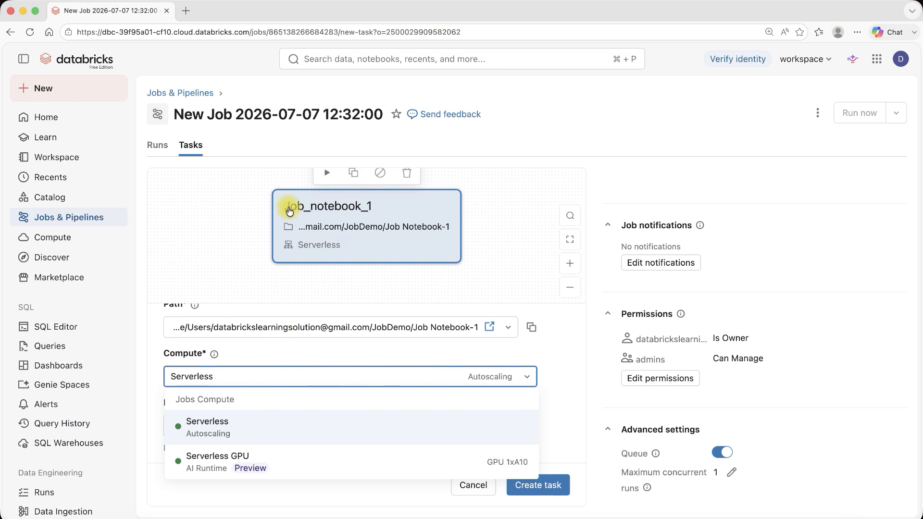
click(259, 350)
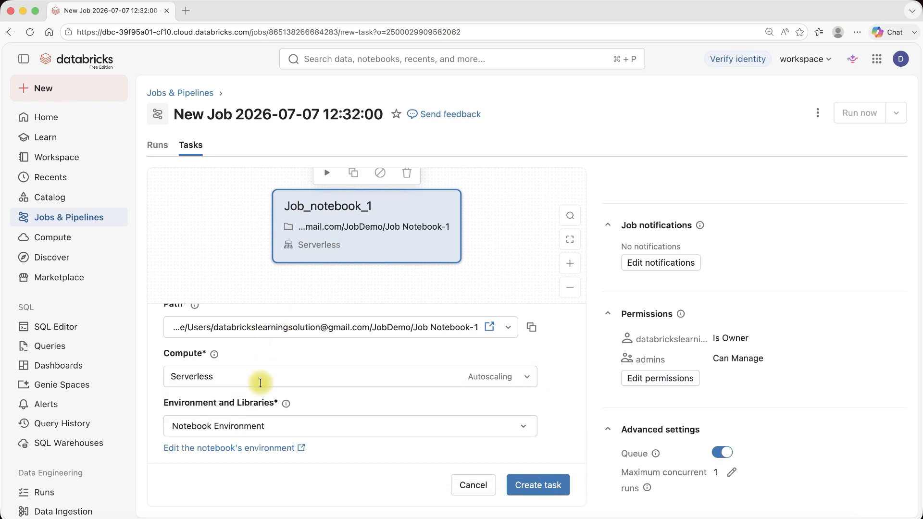
scroll(257, 452, down, 2)
scroll(257, 451, down, 6)
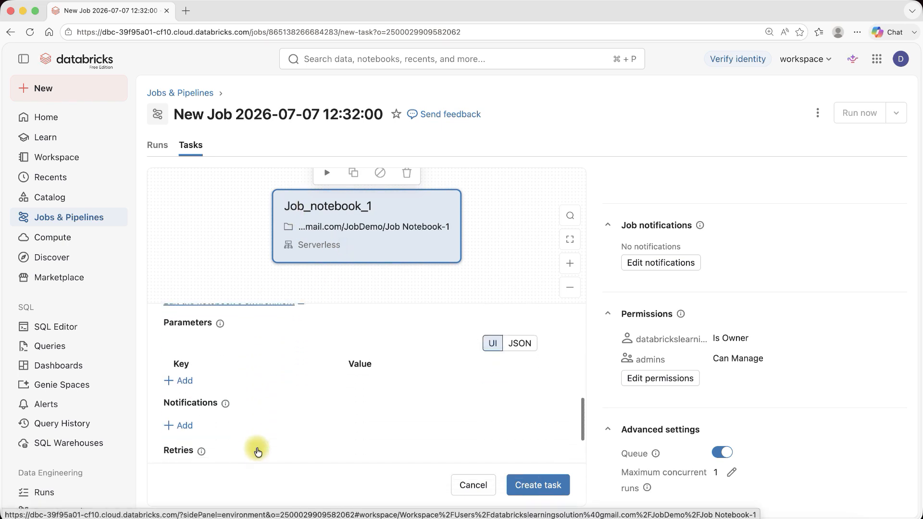
scroll(256, 451, up, 4)
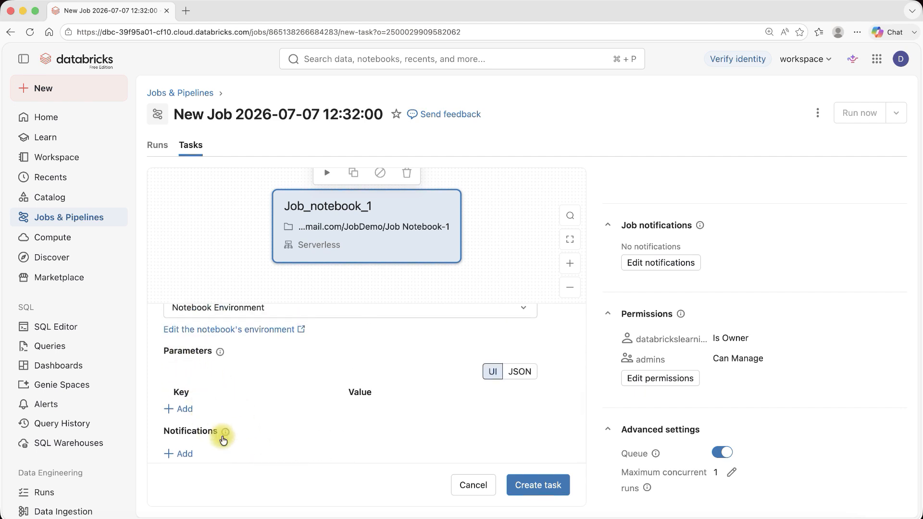
scroll(220, 434, down, 2)
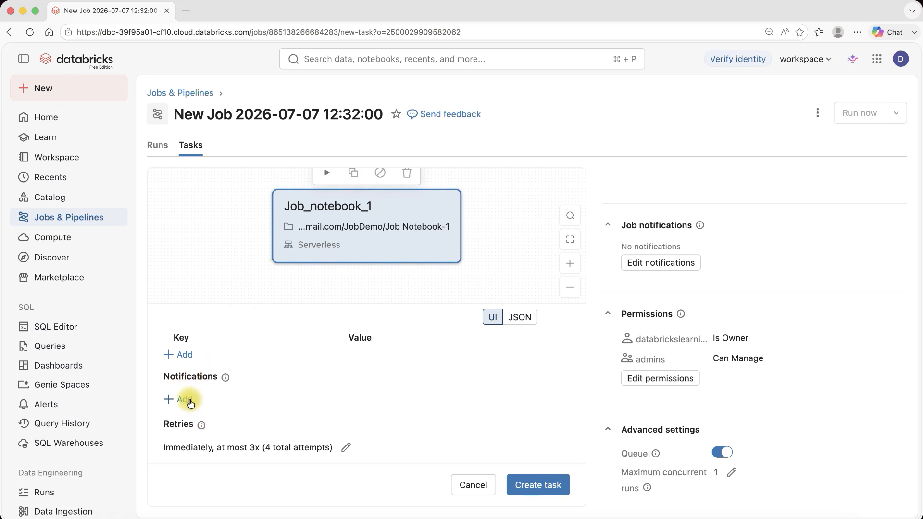
Step: Examine the task notification options, including an email address destination, and leave them without saving a notification
scroll(190, 403, down, 2)
click(182, 357)
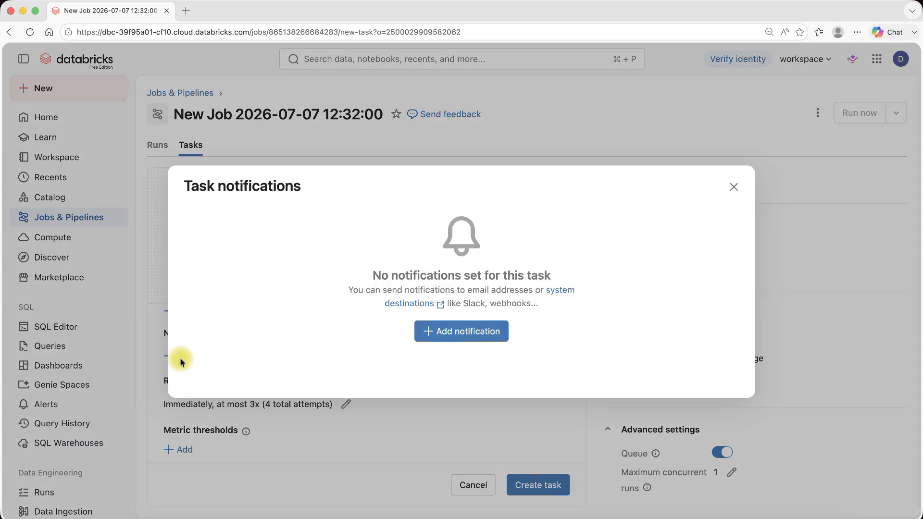
click(441, 331)
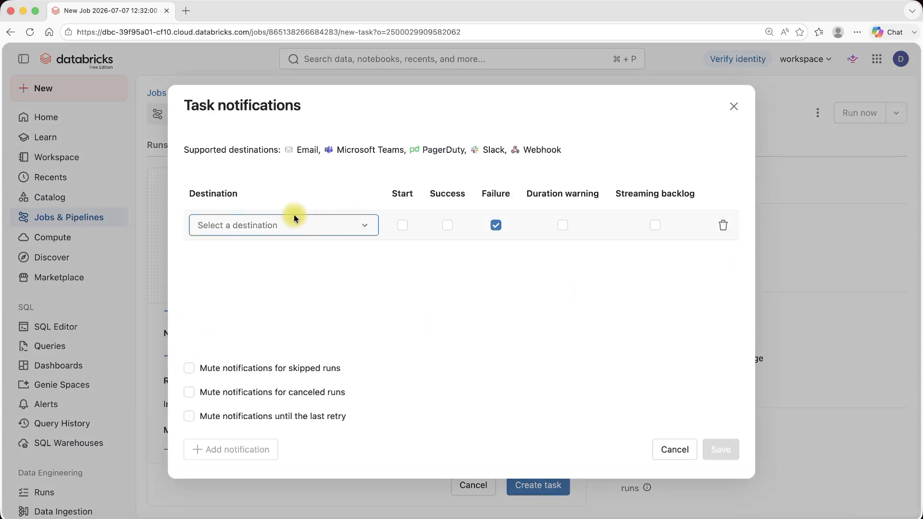
click(345, 225)
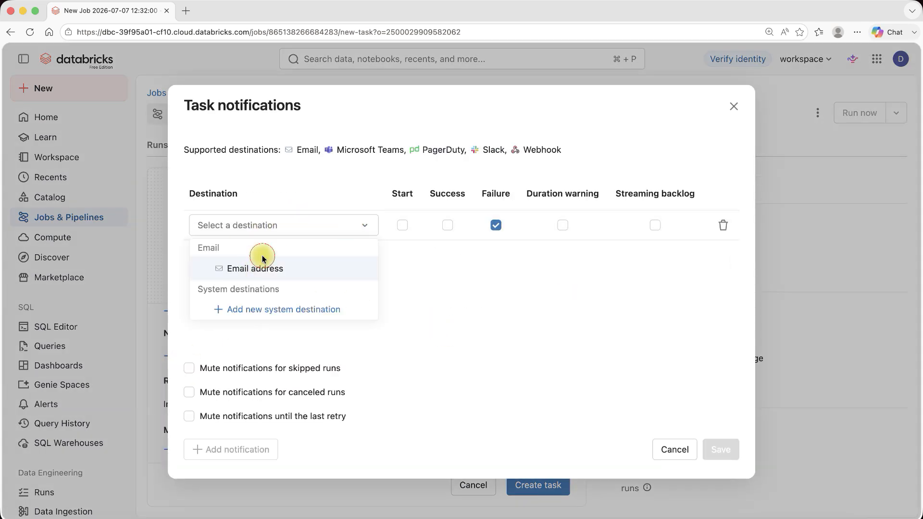
click(263, 265)
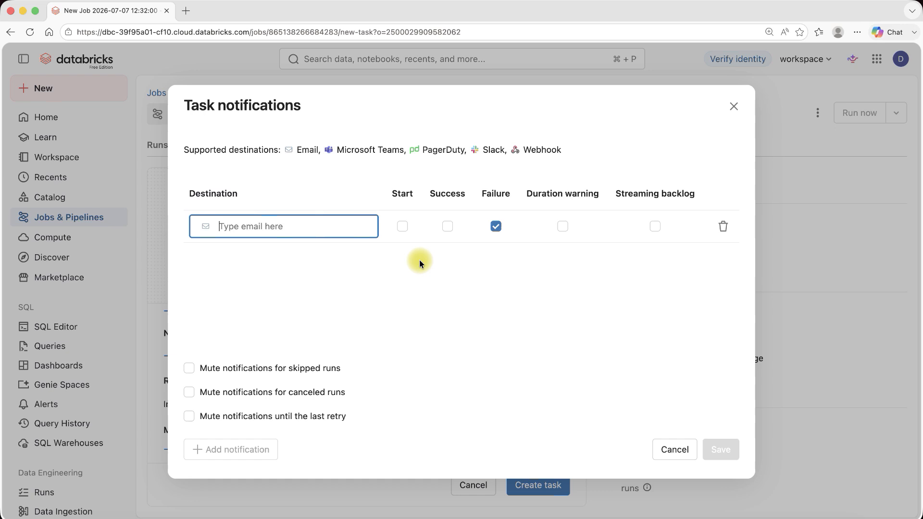
click(732, 105)
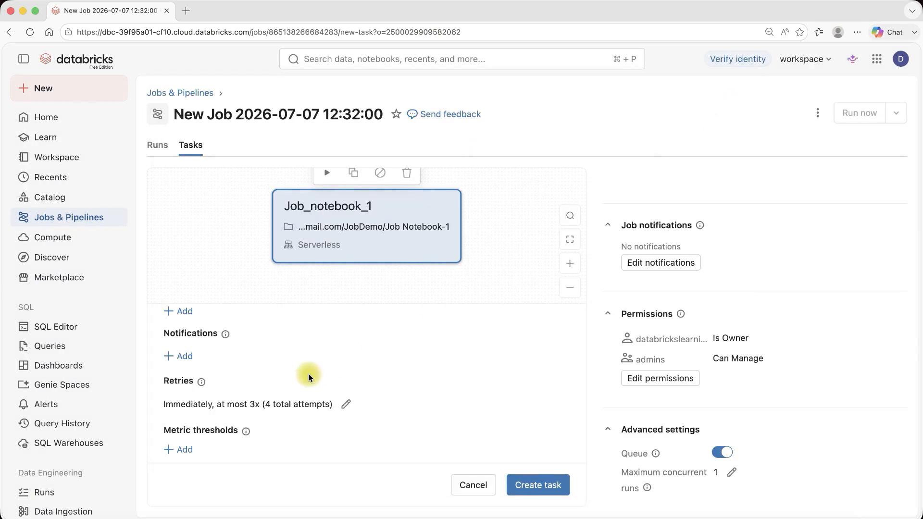
Step: Create the Job_notebook_1 task and add a second Notebook task to the job
scroll(308, 374, down, 1)
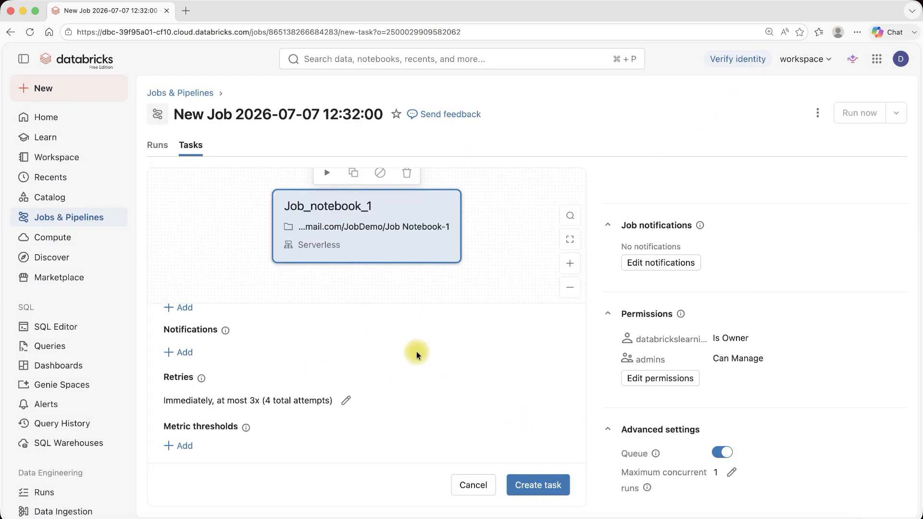
click(534, 485)
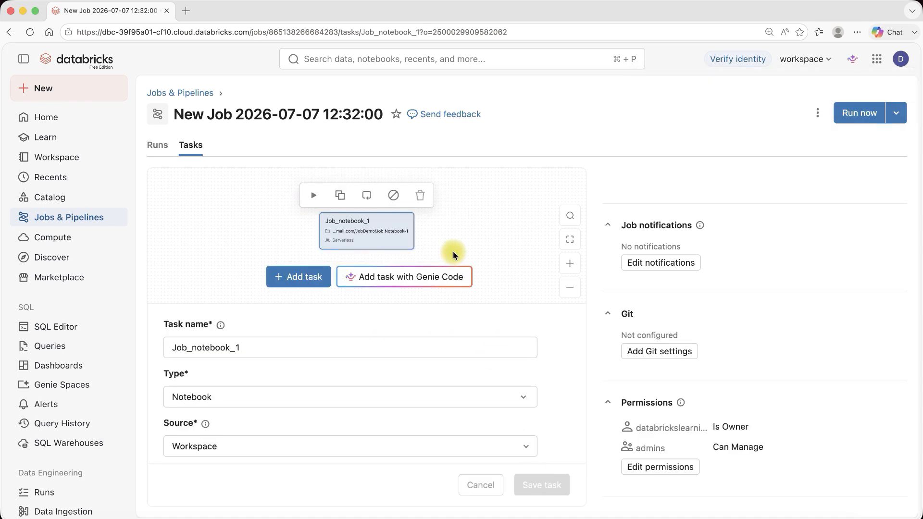
click(297, 279)
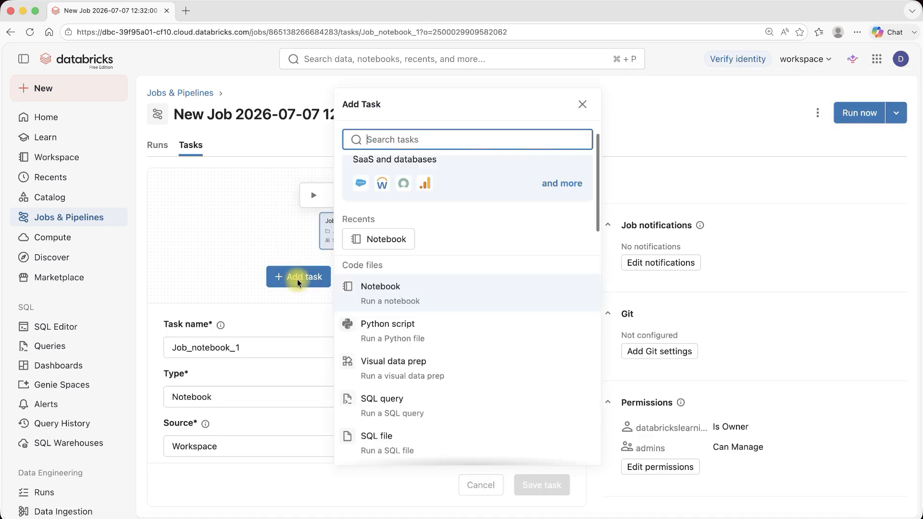
click(397, 291)
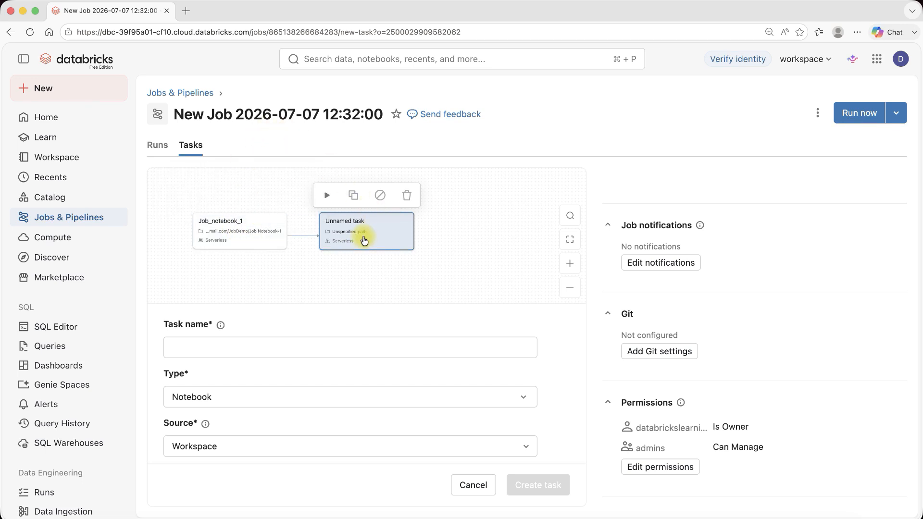
Step: Name the second task job_notebook_2
click(194, 348)
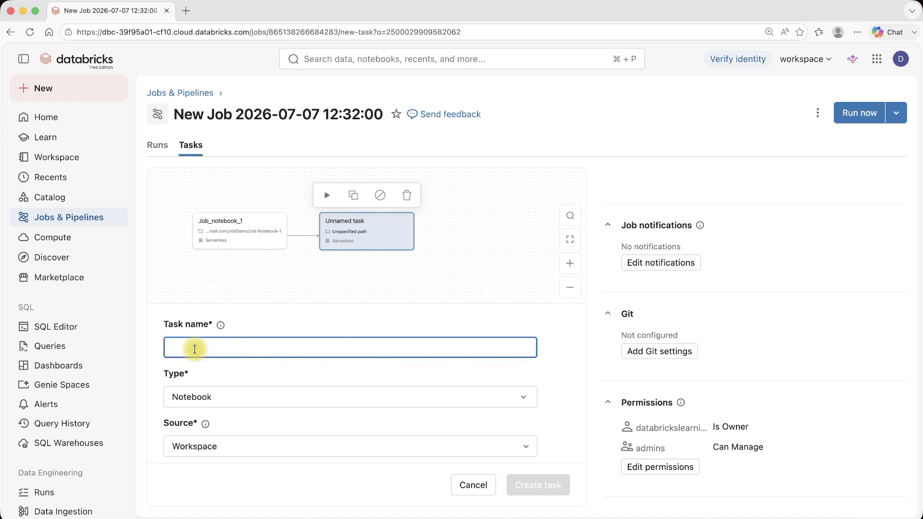
text(job)
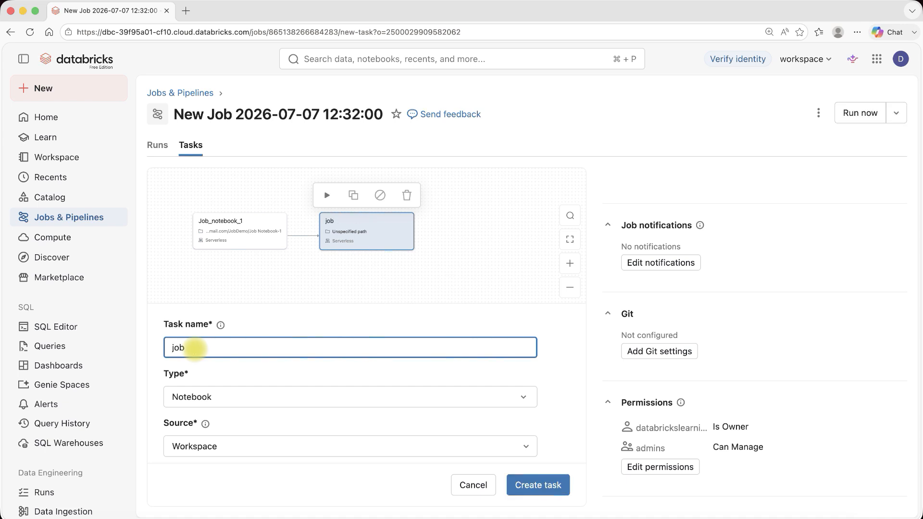
text(_notebook_2)
key(BackSpace)
text(_2)
Step: Set the job_notebook_2 task's path to Job Notebook-2 in JobDemo and review its compute, dependency and environment settings
scroll(247, 402, down, 2)
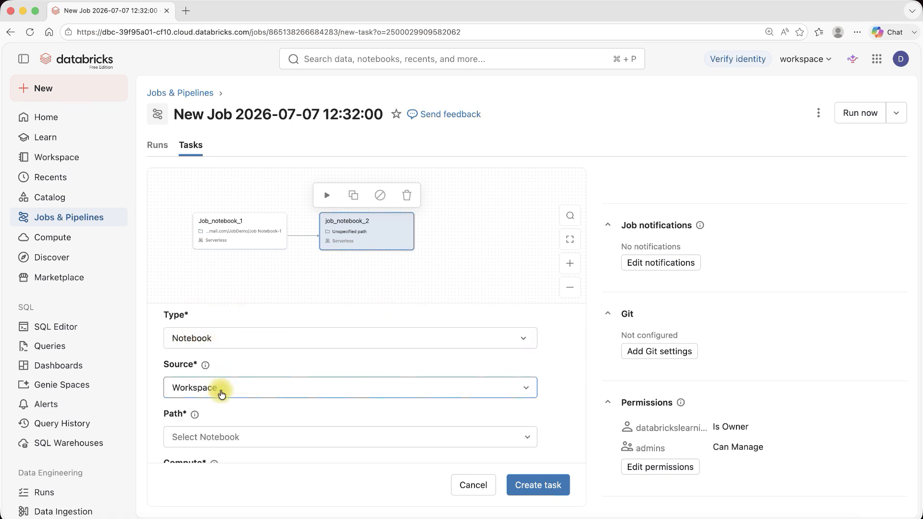
scroll(220, 388, down, 1)
click(221, 411)
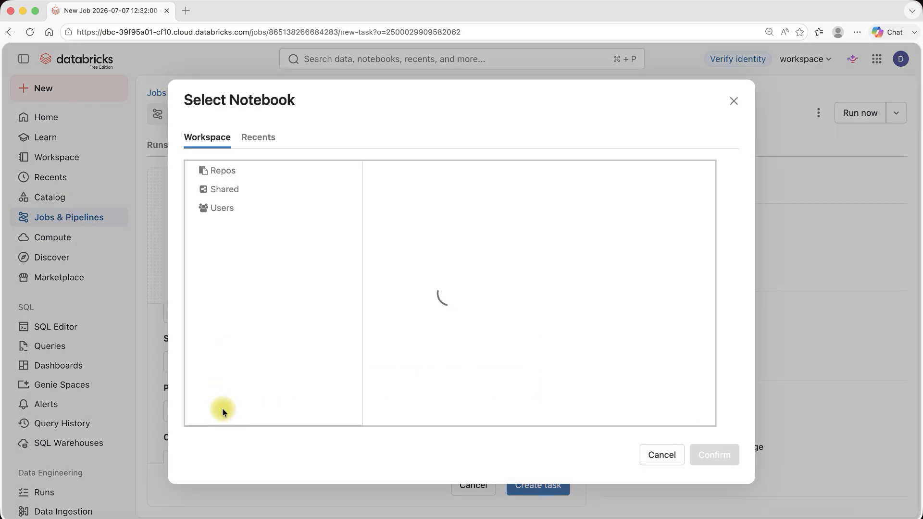
click(597, 189)
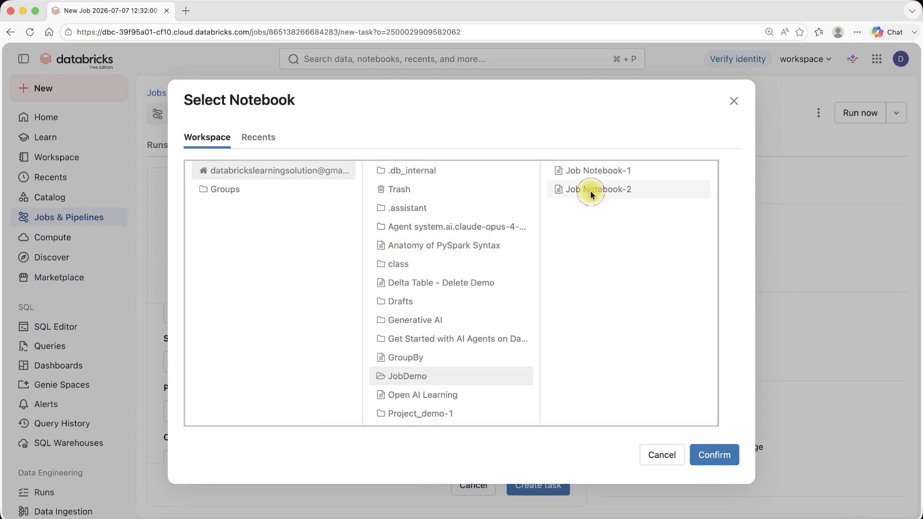
click(715, 455)
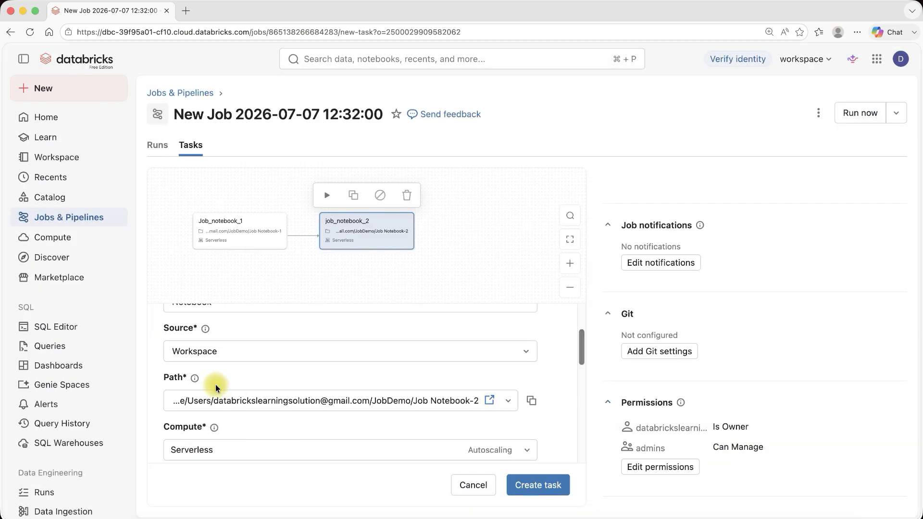
scroll(214, 385, down, 3)
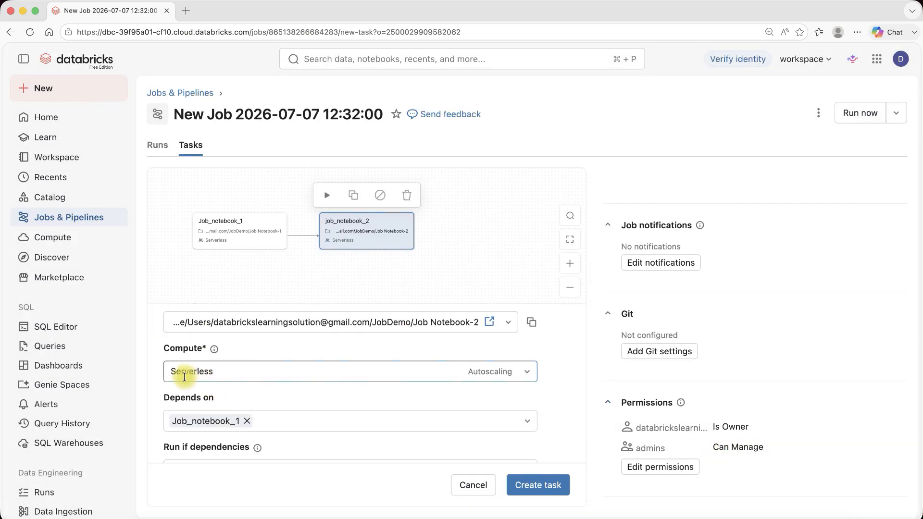
scroll(239, 381, down, 5)
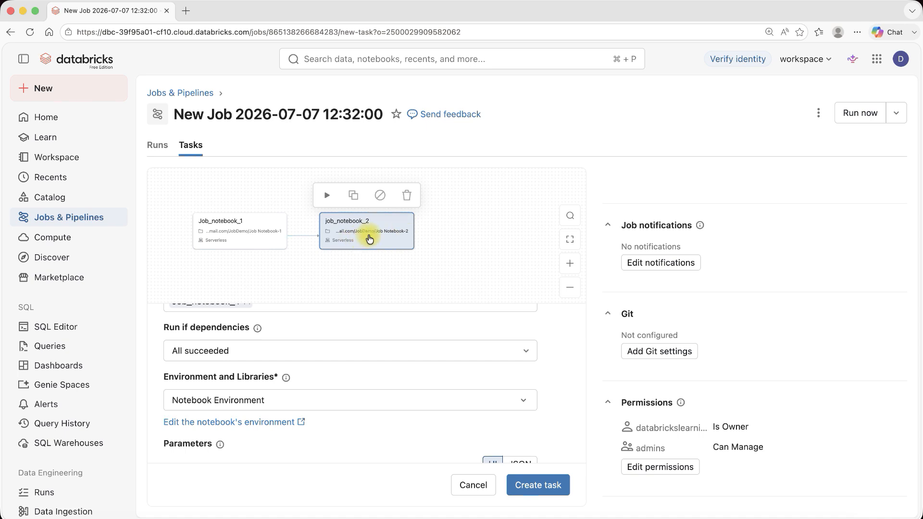
Step: Review the dependency run conditions for job_notebook_2 and create the task with All succeeded kept
click(278, 353)
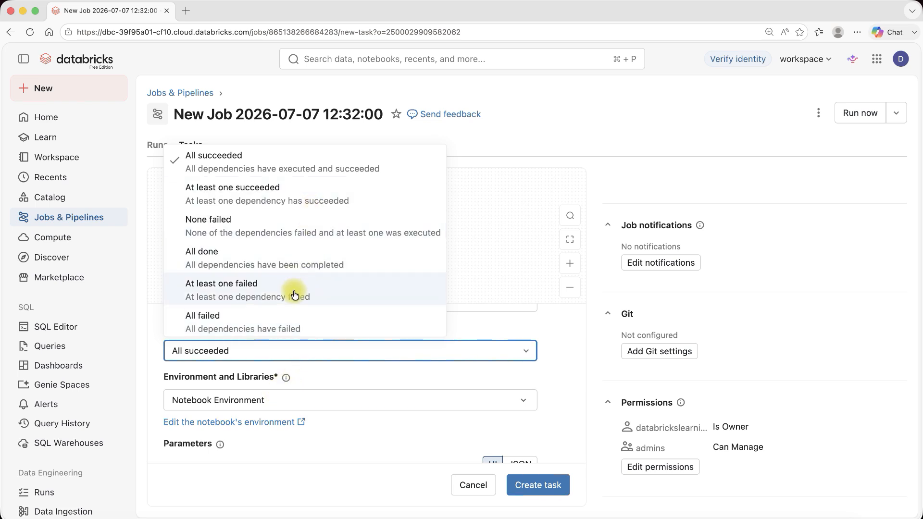
scroll(391, 372, down, 5)
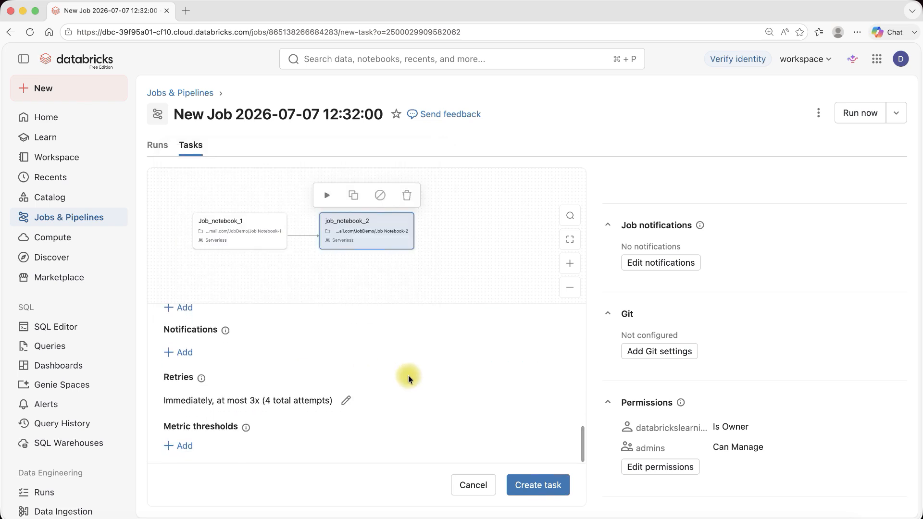
click(540, 485)
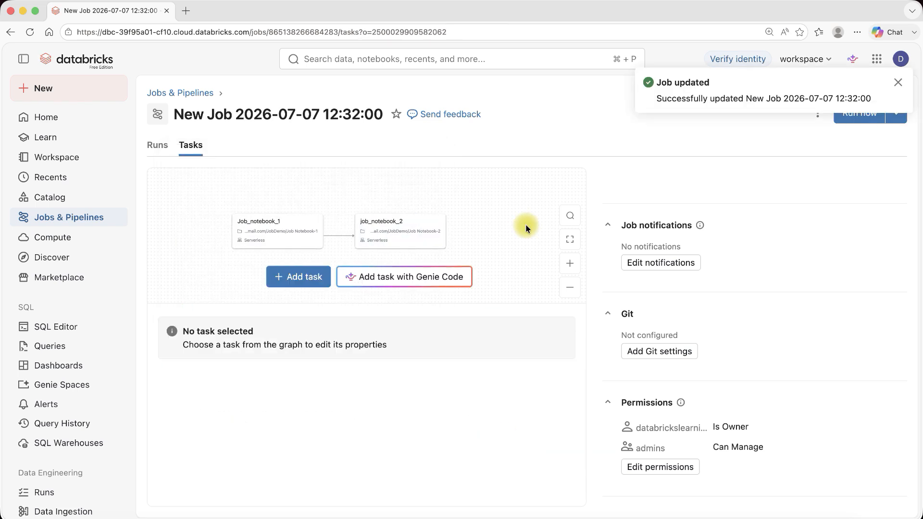
Step: Rename the job to Demo_Job_Pipelines
click(323, 110)
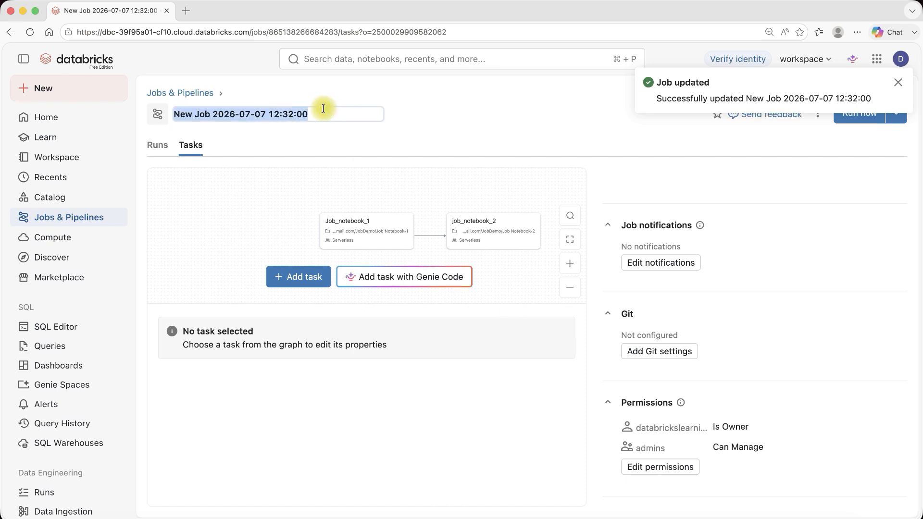
key(BackSpace)
text(Dem)
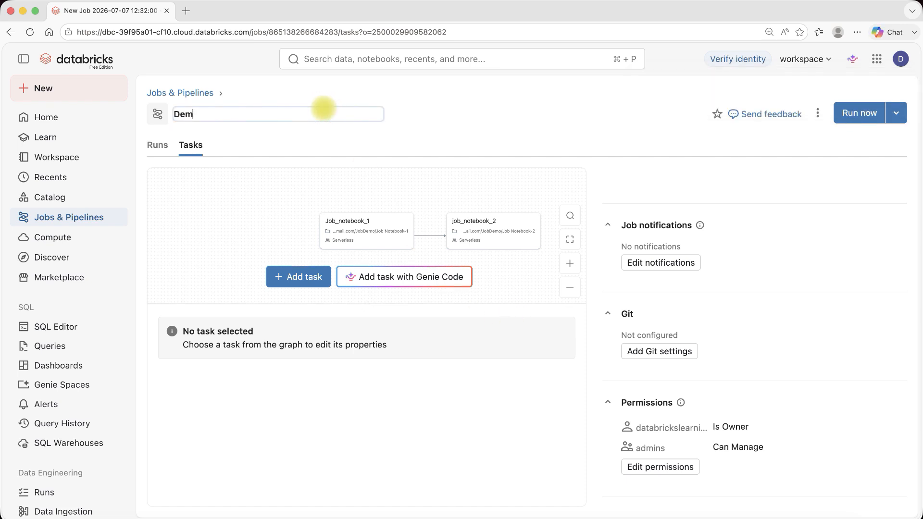
text(o_Job_Pipelines)
key(Return)
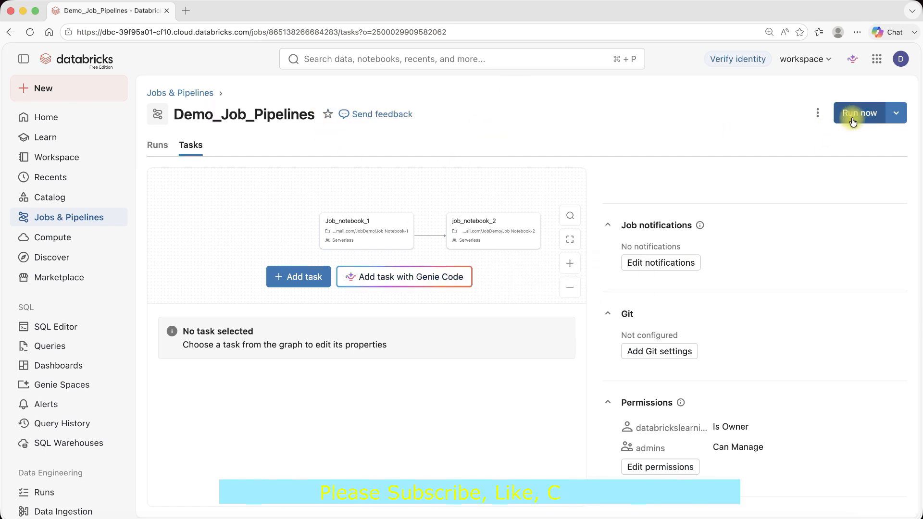
Step: Review the job's settings and the available trigger types, leaving the schedule dialog without adding a trigger
scroll(645, 370, down, 2)
scroll(645, 370, up, 5)
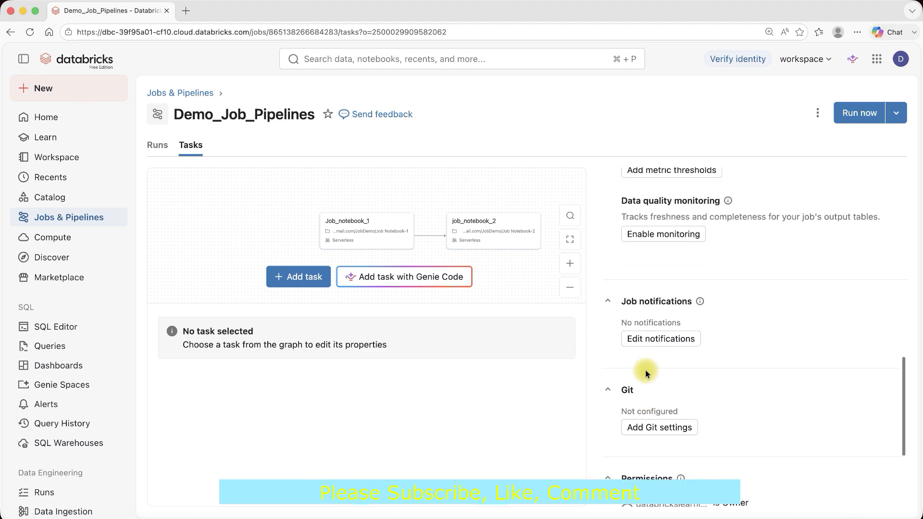
scroll(647, 373, up, 6)
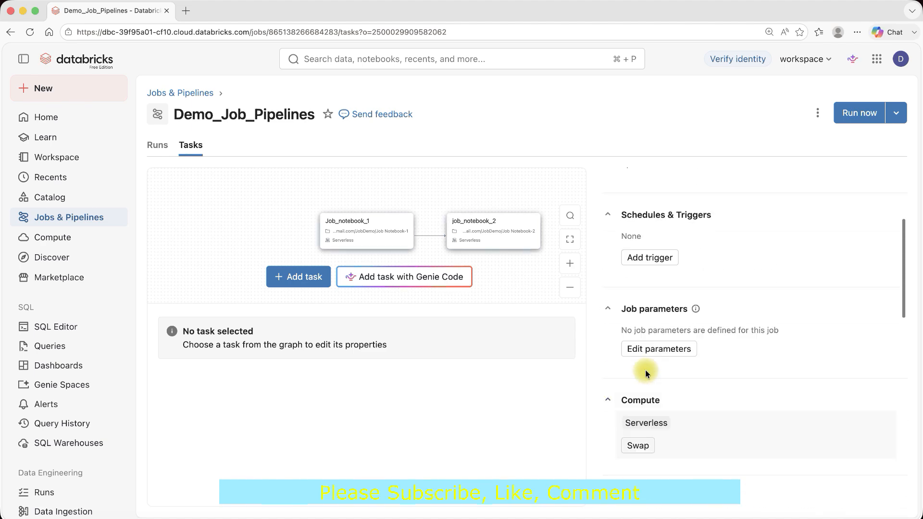
scroll(645, 370, down, 2)
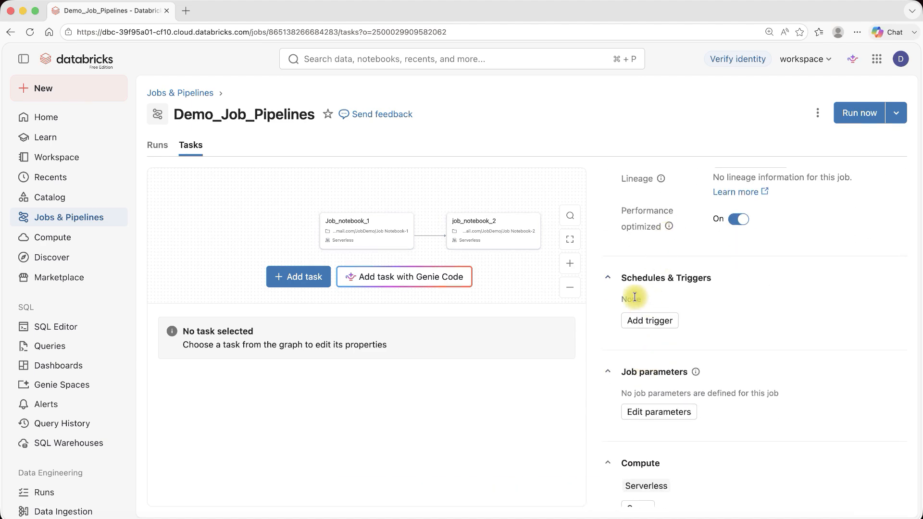
click(646, 326)
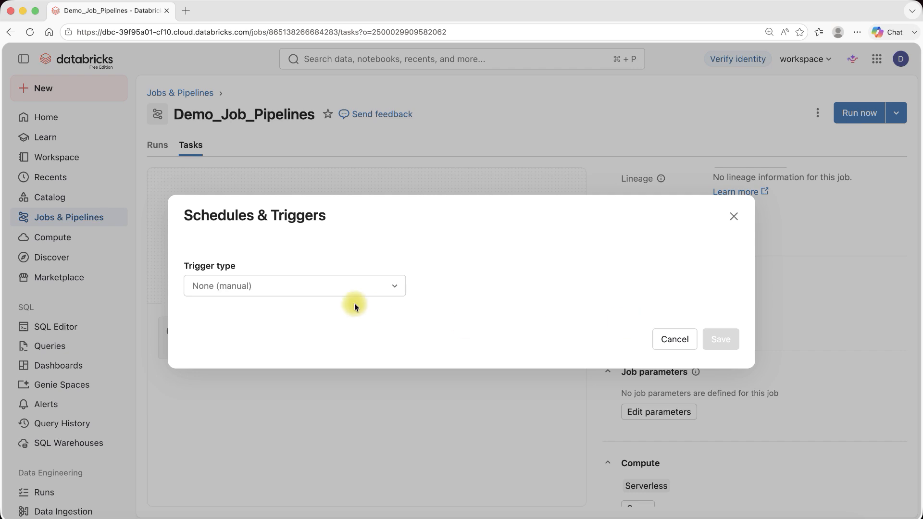
click(319, 286)
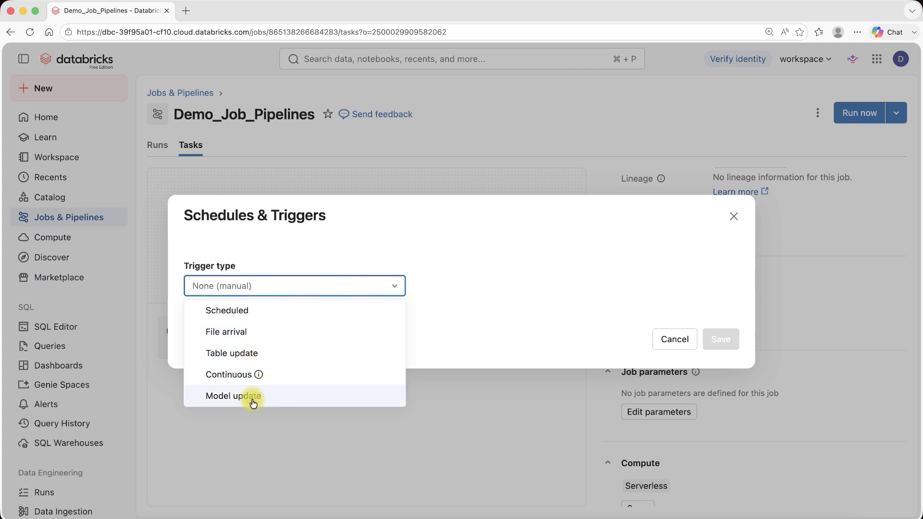
click(524, 137)
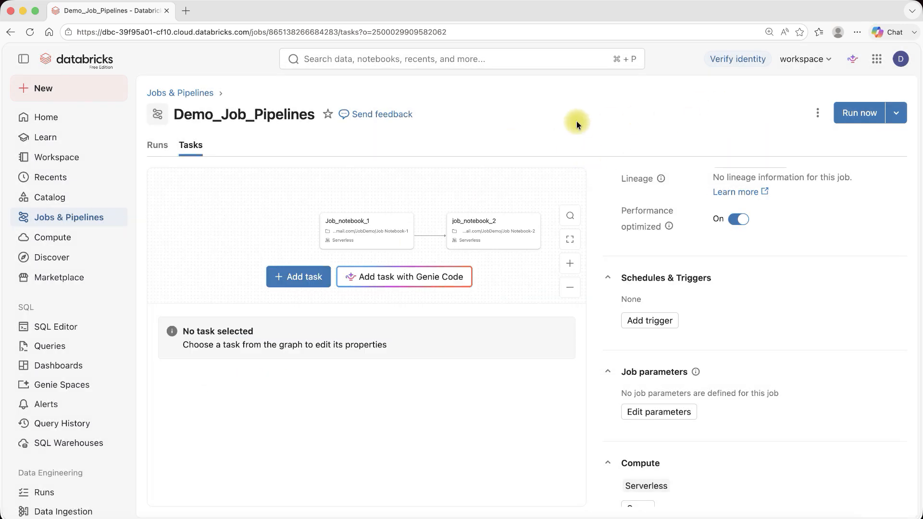
Step: Run the Demo_Job_Pipelines job immediately and refresh the Jobs & Pipelines list to check its recent run
click(856, 114)
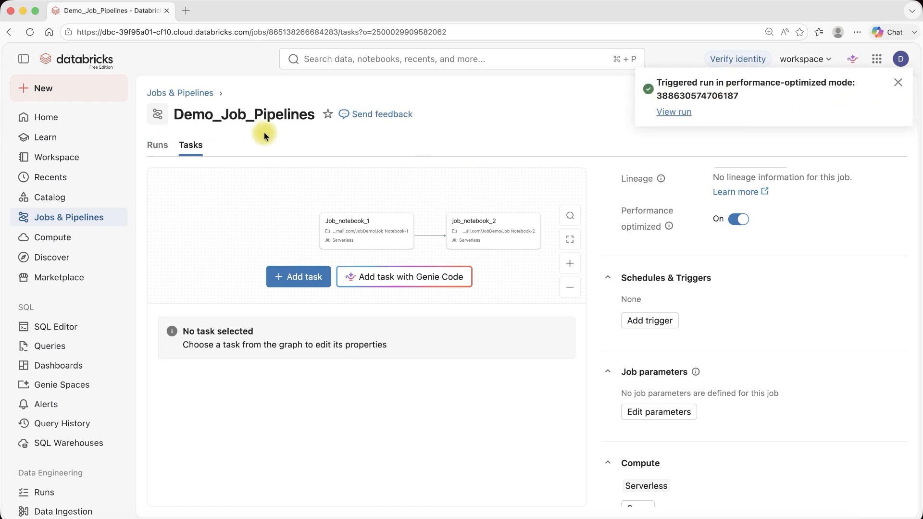
click(897, 82)
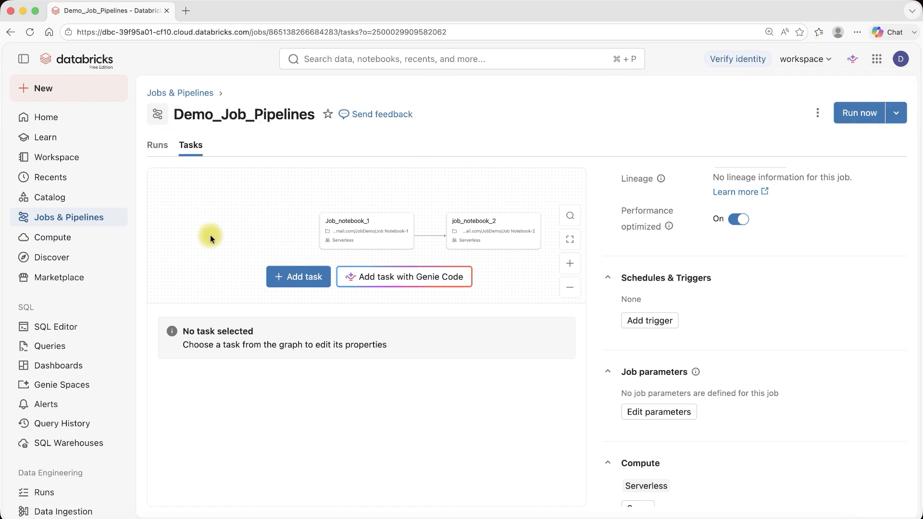
click(57, 224)
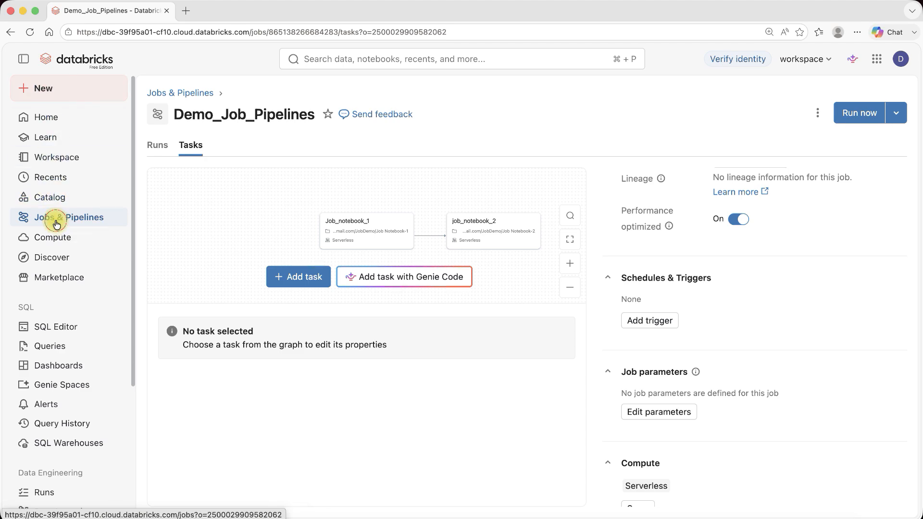
click(29, 32)
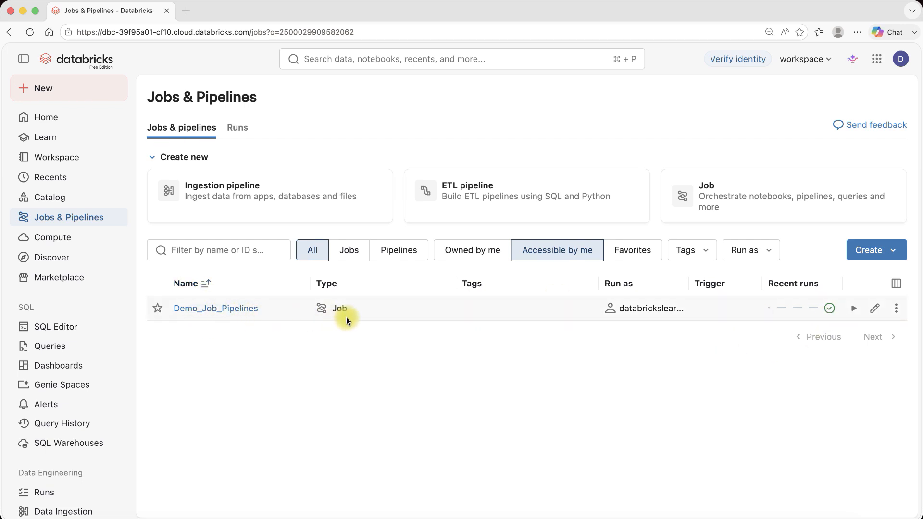
Step: Open the latest Demo_Job_Pipelines run and examine its tasks in the graph, timeline and list views
click(830, 310)
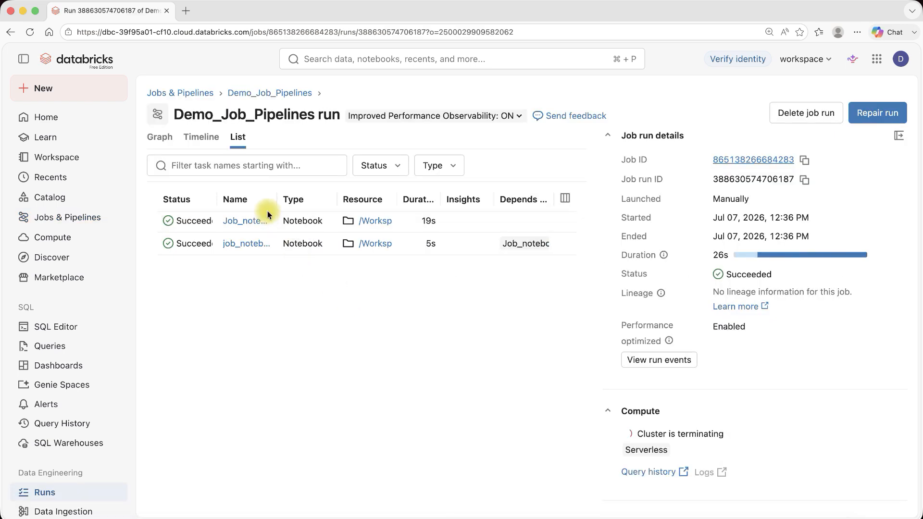
click(159, 137)
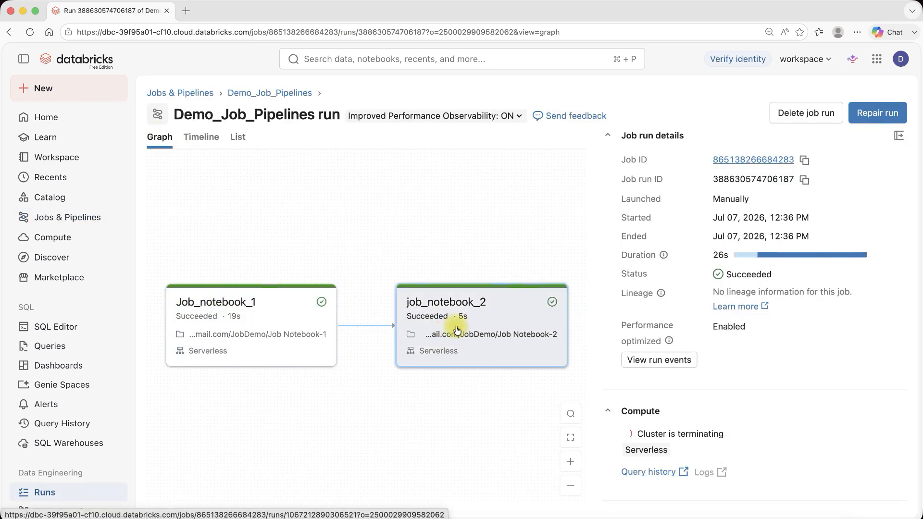
click(198, 140)
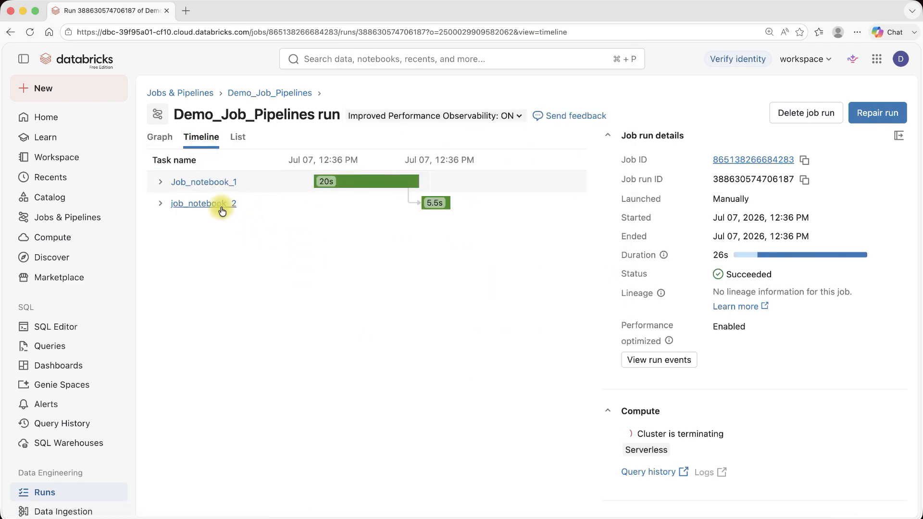
mouse_move(324, 187)
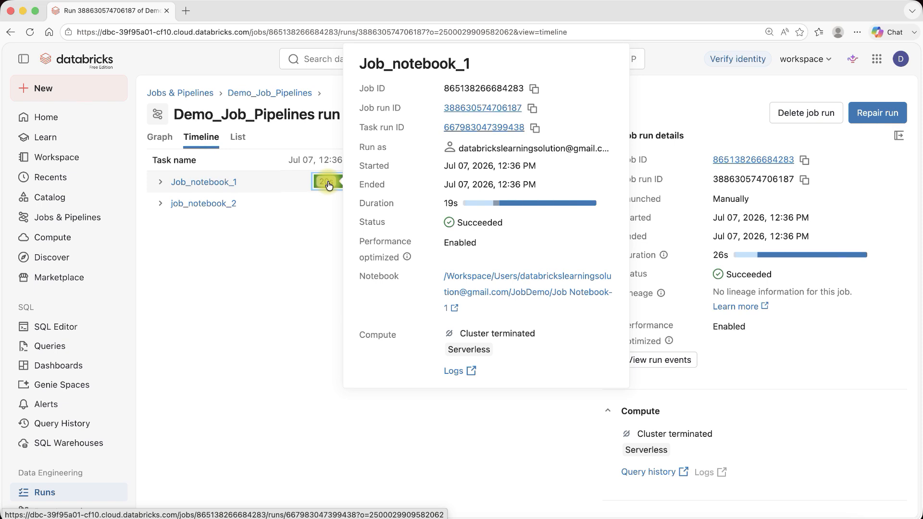
click(237, 139)
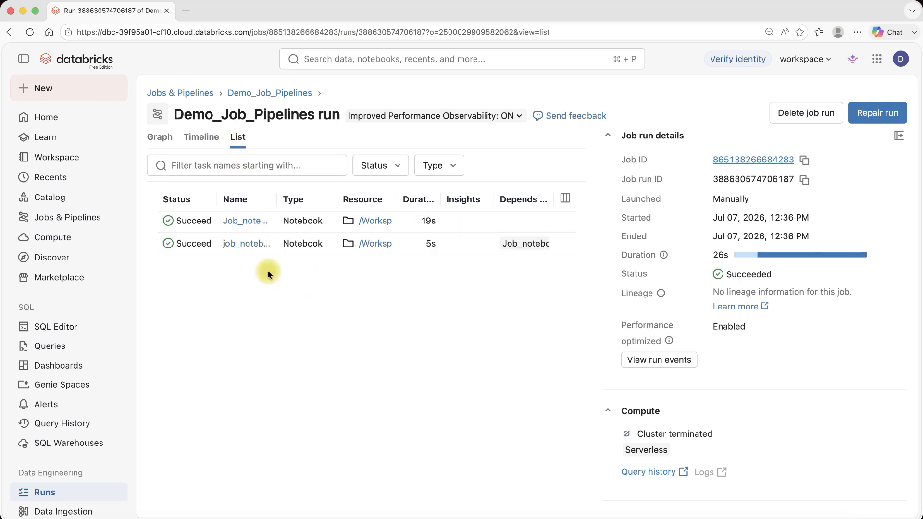
click(158, 137)
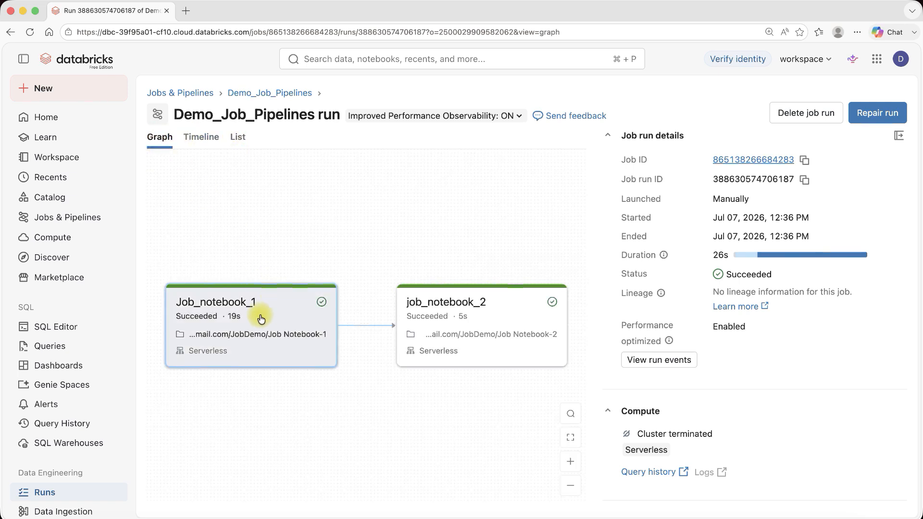
Step: Examine the notebook output and run details of Job_notebook_1 and job_notebook_2, and return to the Jobs & Pipelines list
click(235, 321)
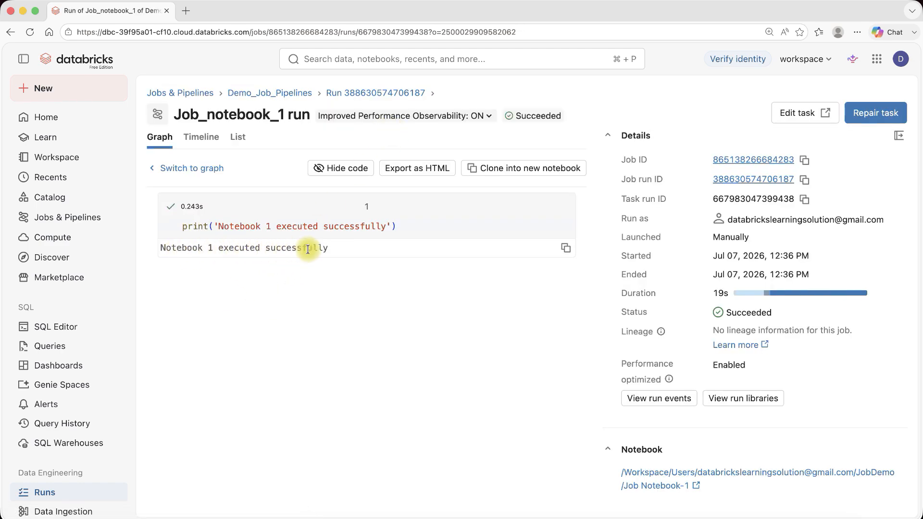
click(159, 137)
click(455, 303)
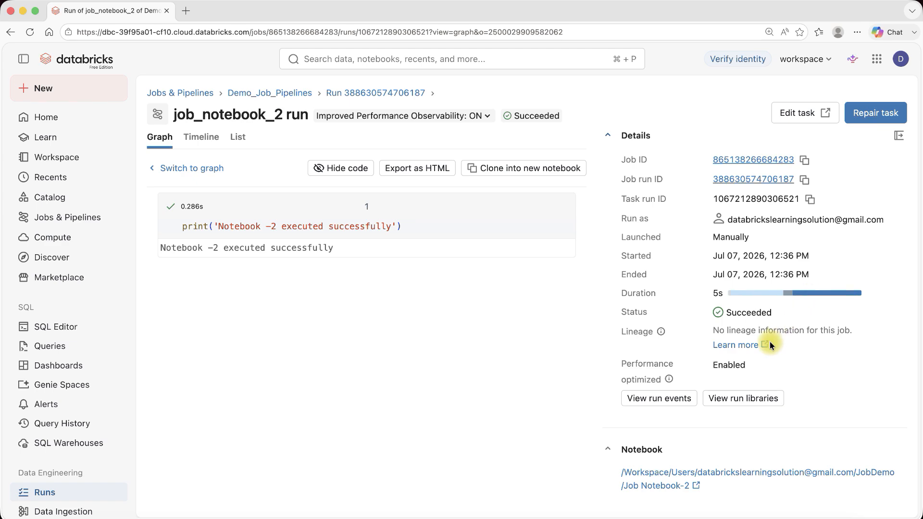
scroll(769, 341, down, 4)
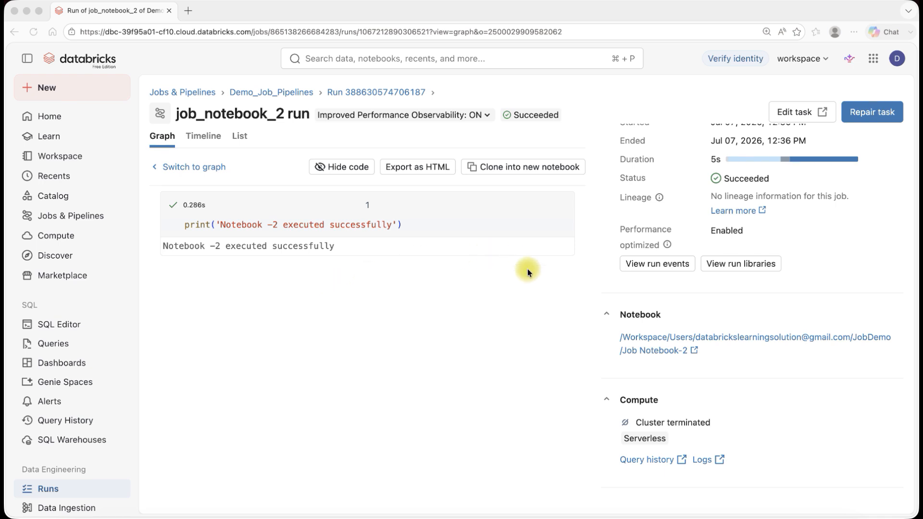
click(65, 215)
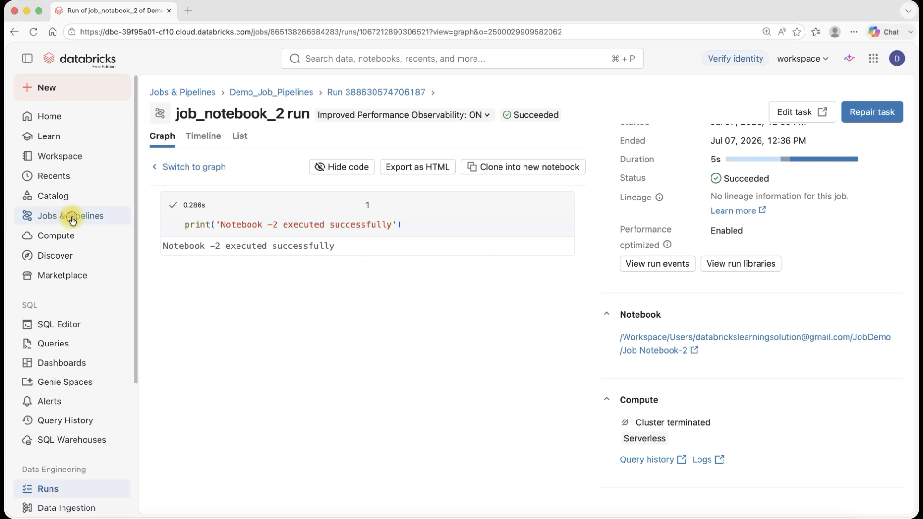